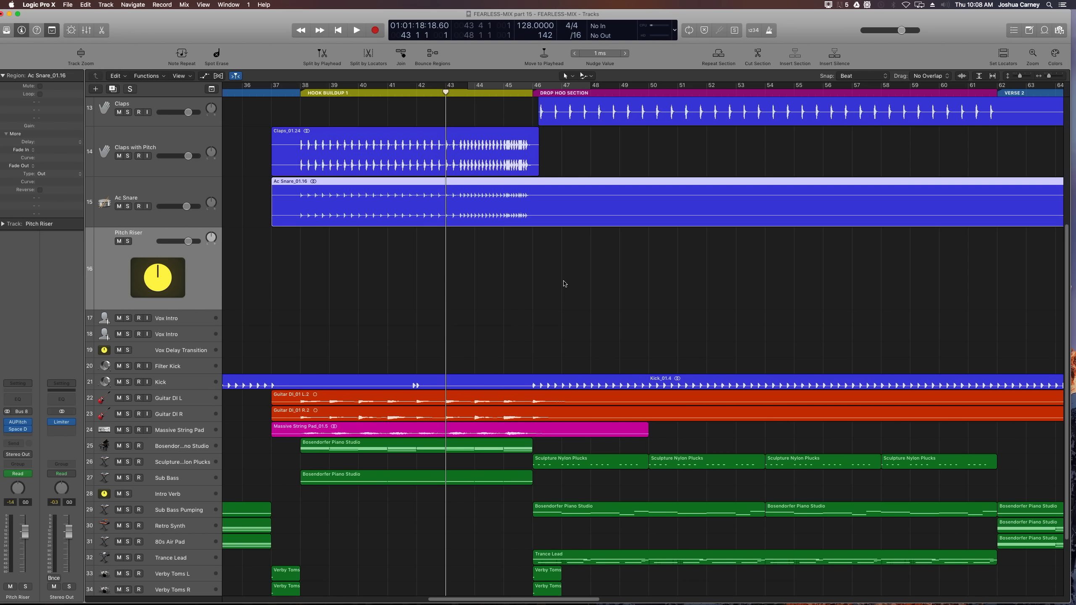
Create a taller software instrument track below Pitch Riser and name it Synth Riser
{"action": "key", "text": "super+alt+s"}
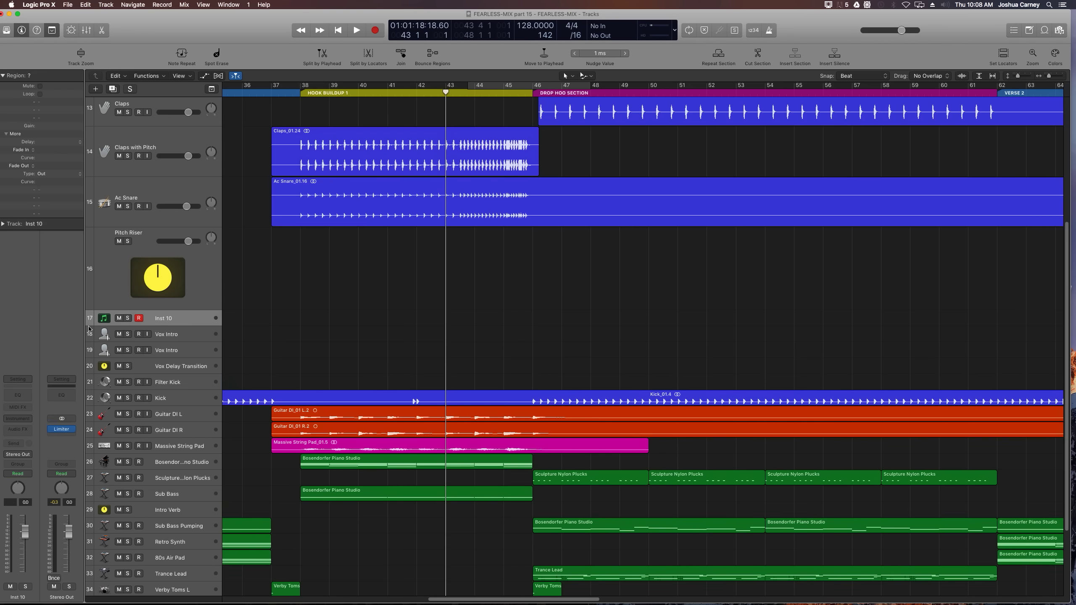
{"action": "left_click_drag", "start_coordinate": [89, 328], "coordinate": [89, 374]}
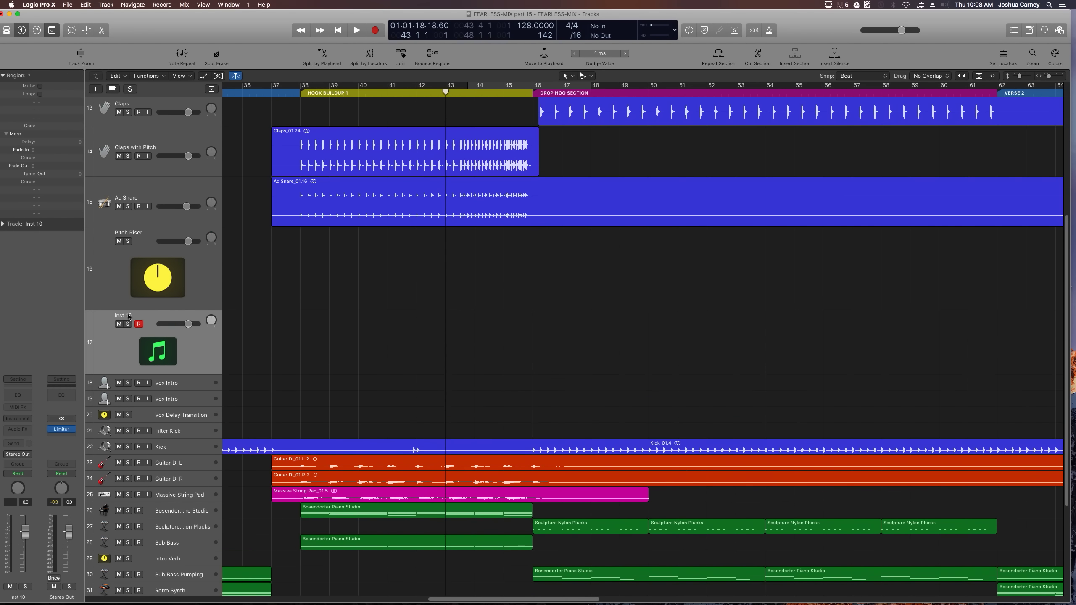
{"action": "double_click", "coordinate": [128, 317]}
{"action": "type", "text": "Synth Riser"}
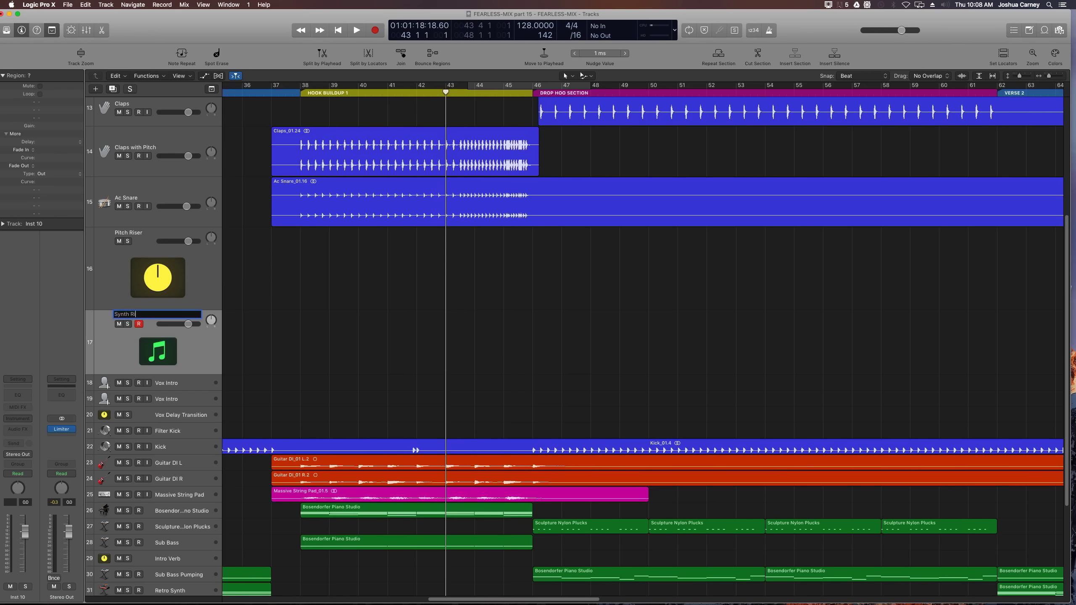
{"action": "key", "text": "Return"}
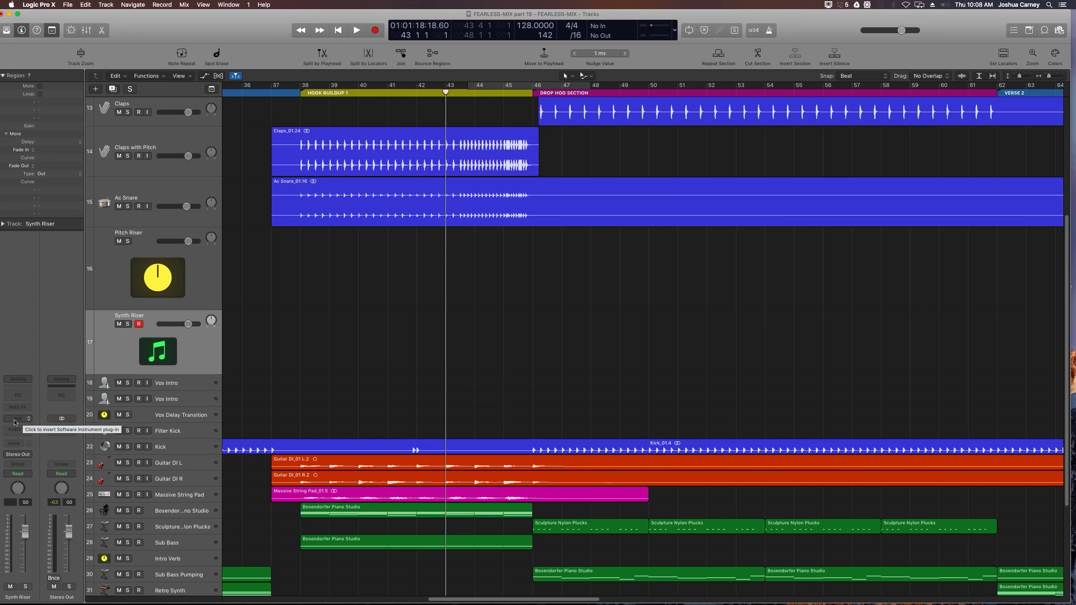
{"action": "left_click", "coordinate": [15, 421]}
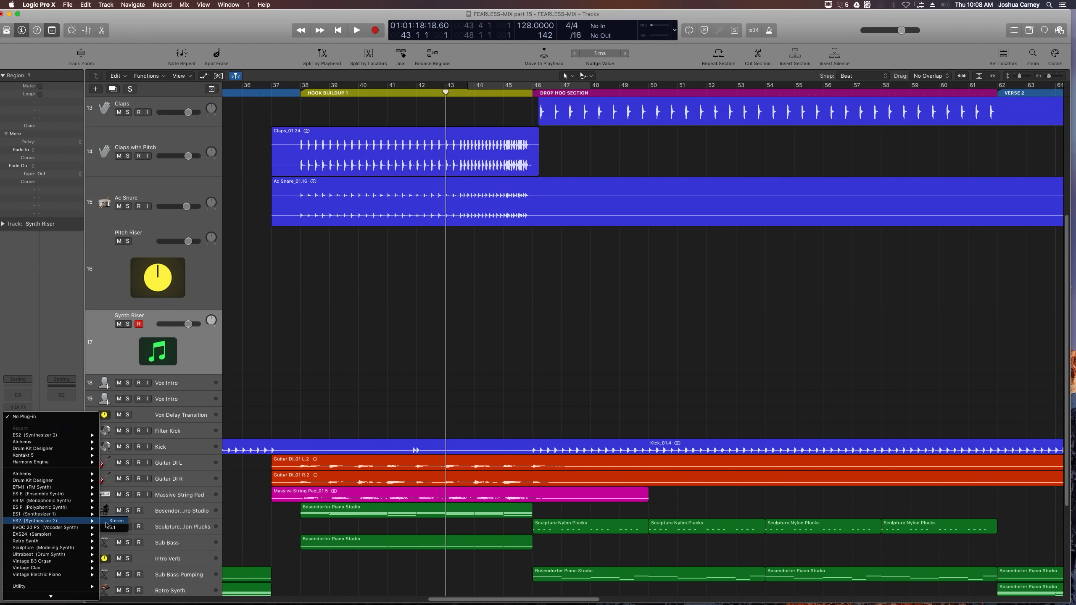
Load a stereo ES2 on Synth Riser with the Synth Leads > Acid Pulsewave preset
{"action": "left_click", "coordinate": [111, 522]}
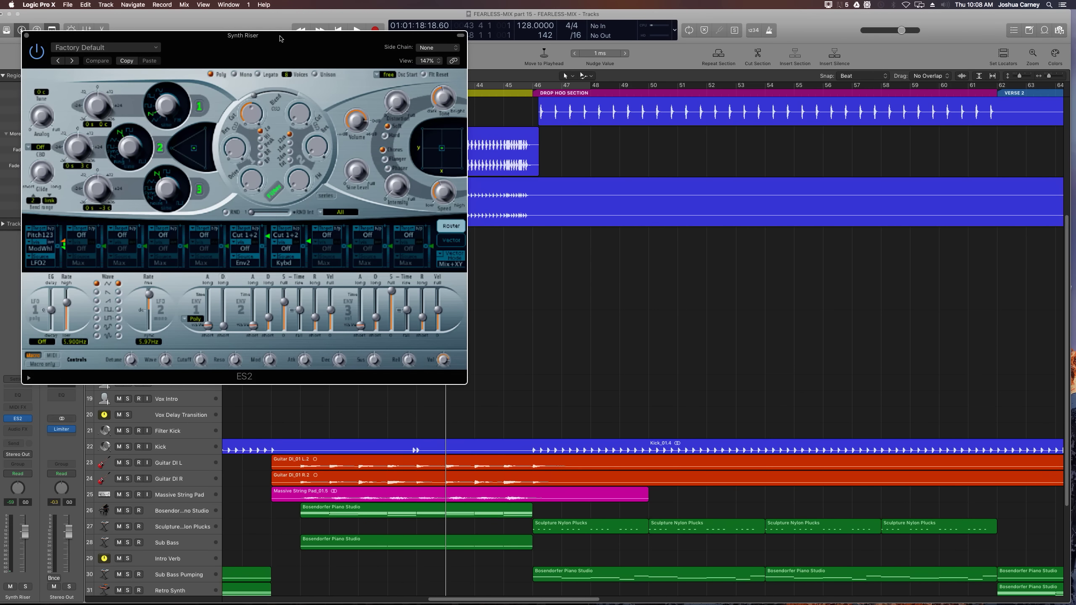
{"action": "left_click_drag", "start_coordinate": [278, 40], "coordinate": [543, 89]}
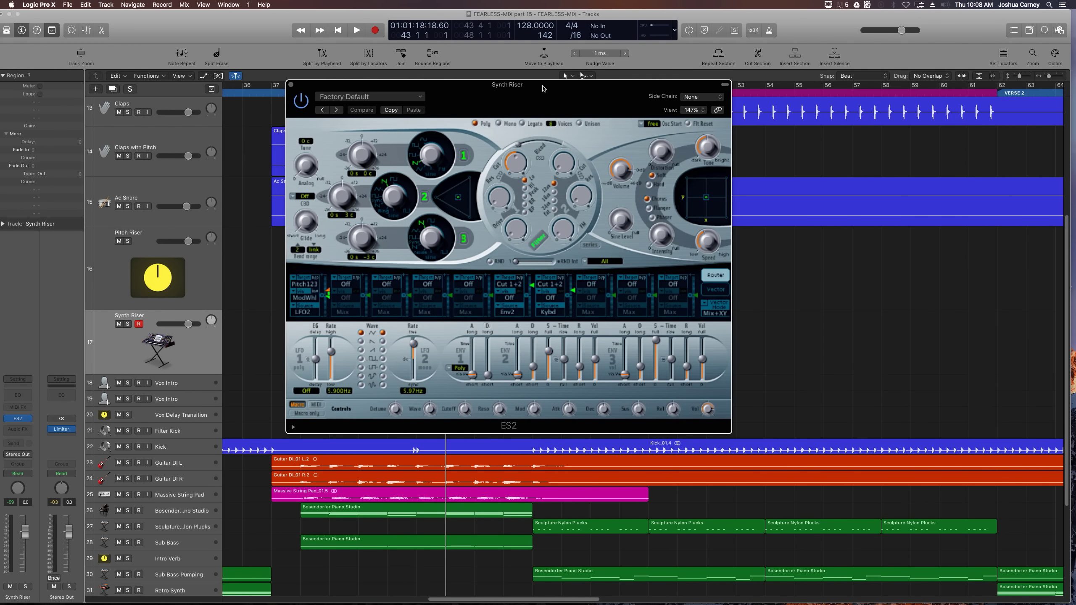
{"action": "left_click", "coordinate": [349, 100]}
{"action": "mouse_move", "coordinate": [344, 228]}
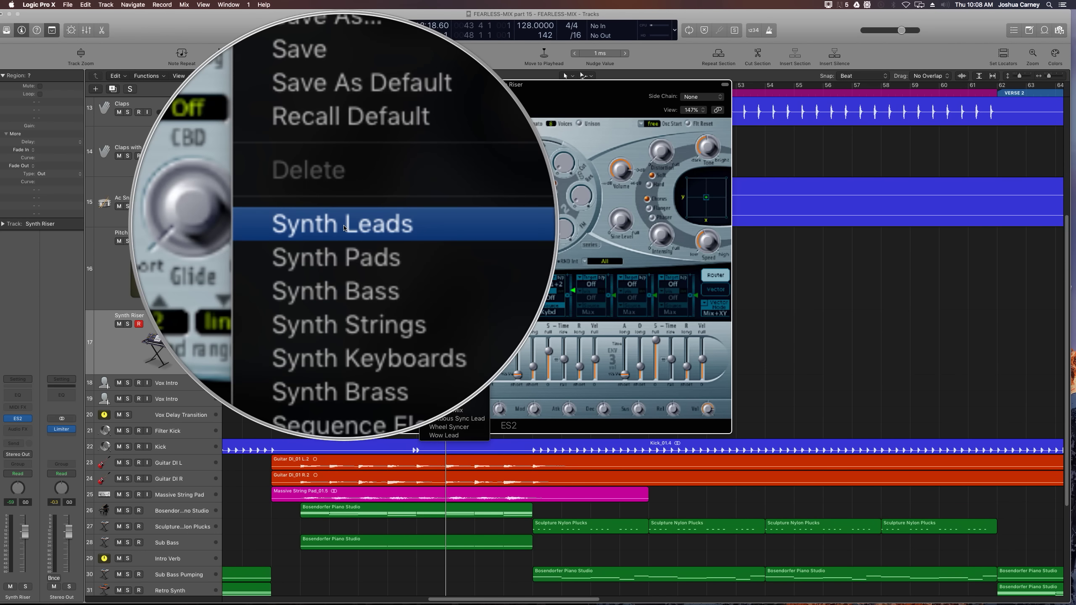
{"action": "left_click", "coordinate": [460, 228]}
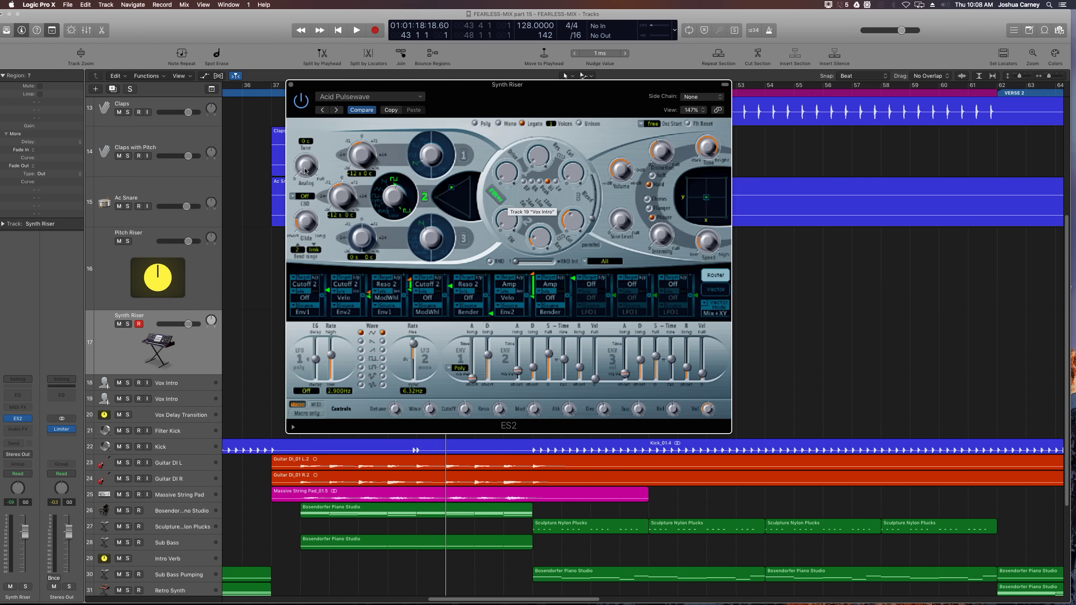
Set the ES2 to 16 voices in unison and reset oscillator 2 tuning from -12 to 0
{"action": "mouse_move", "coordinate": [306, 169]}
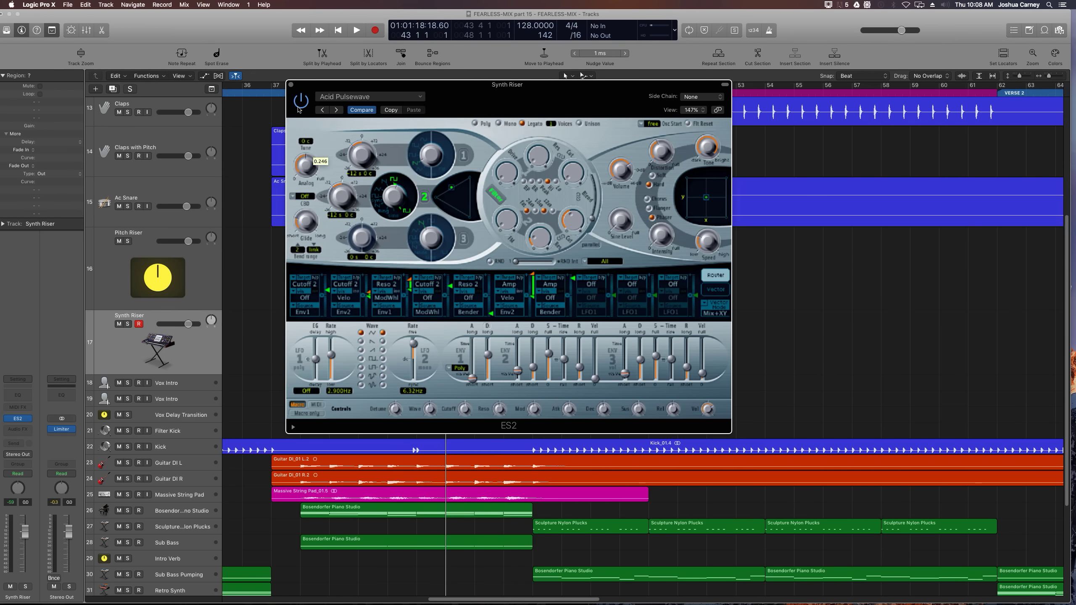
{"action": "left_click", "coordinate": [550, 123]}
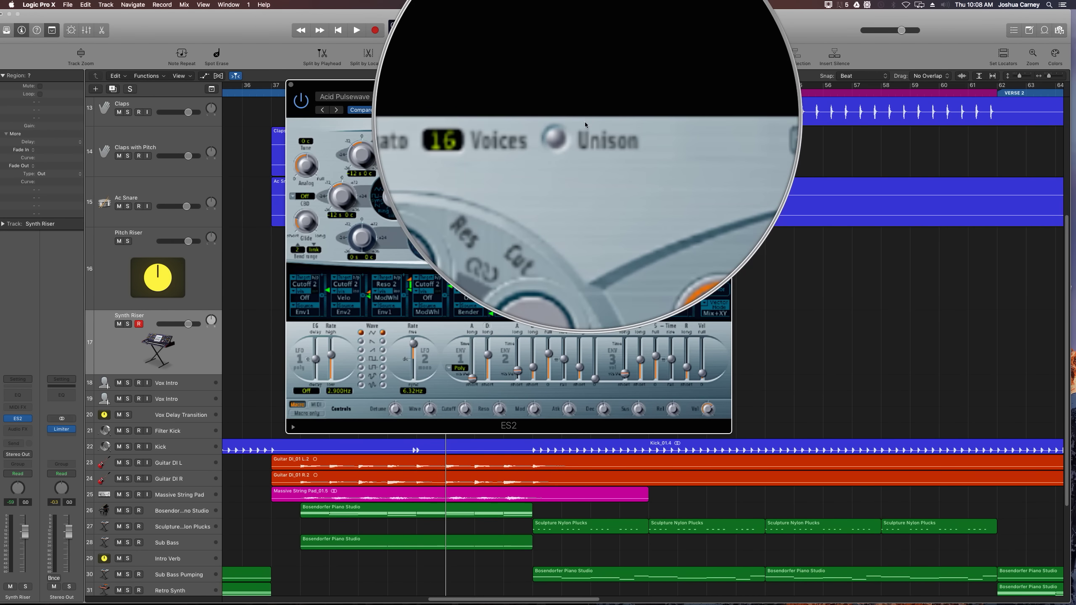
{"action": "left_click", "coordinate": [580, 123]}
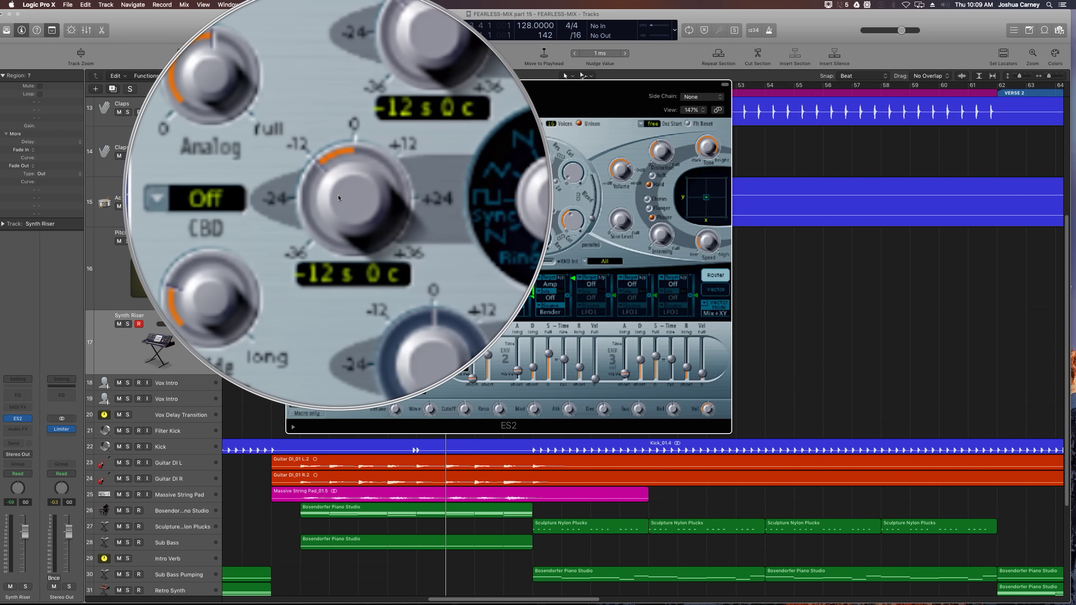
{"action": "left_click", "coordinate": [338, 198], "text": "alt"}
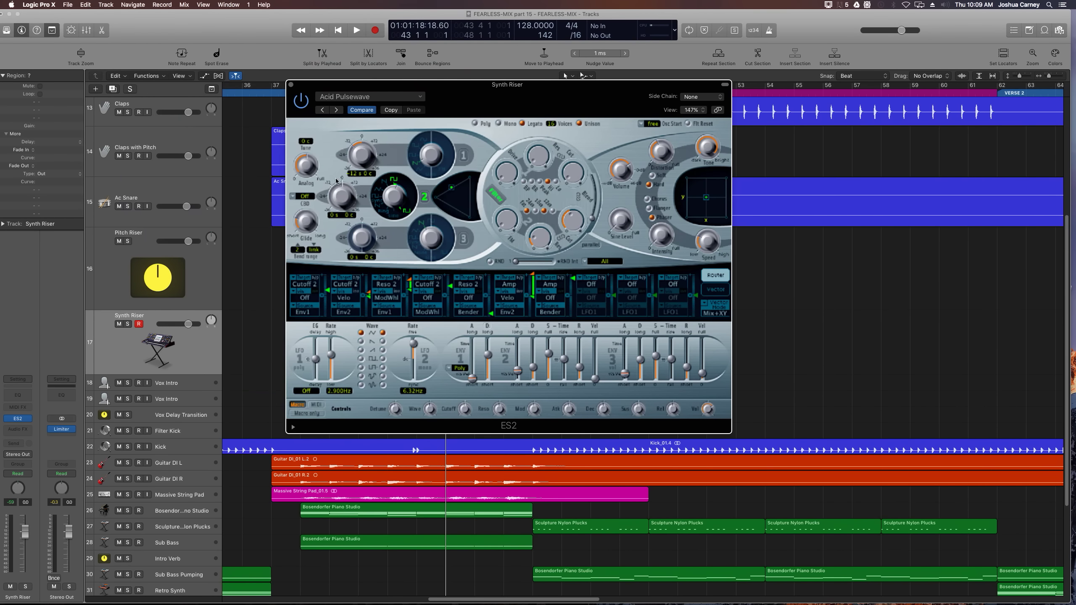
Close the synth and create an empty Synth Riser MIDI region from bar 44 to bar 46
{"action": "left_click", "coordinate": [291, 85]}
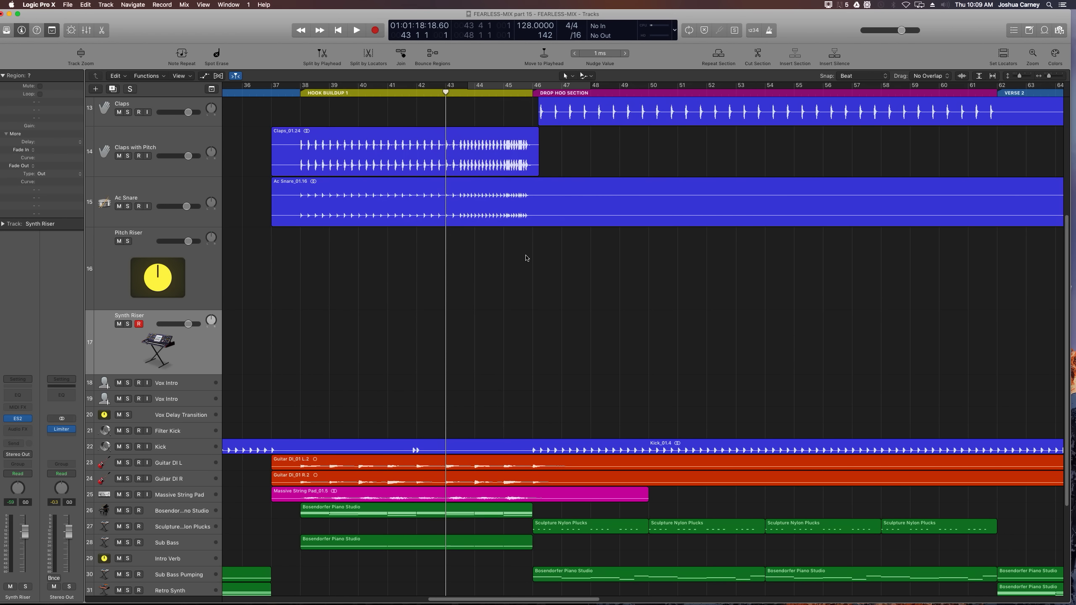
{"action": "key", "text": "super+Right"}
{"action": "key", "text": "super+Right"}
{"action": "key", "text": "super+Right"}
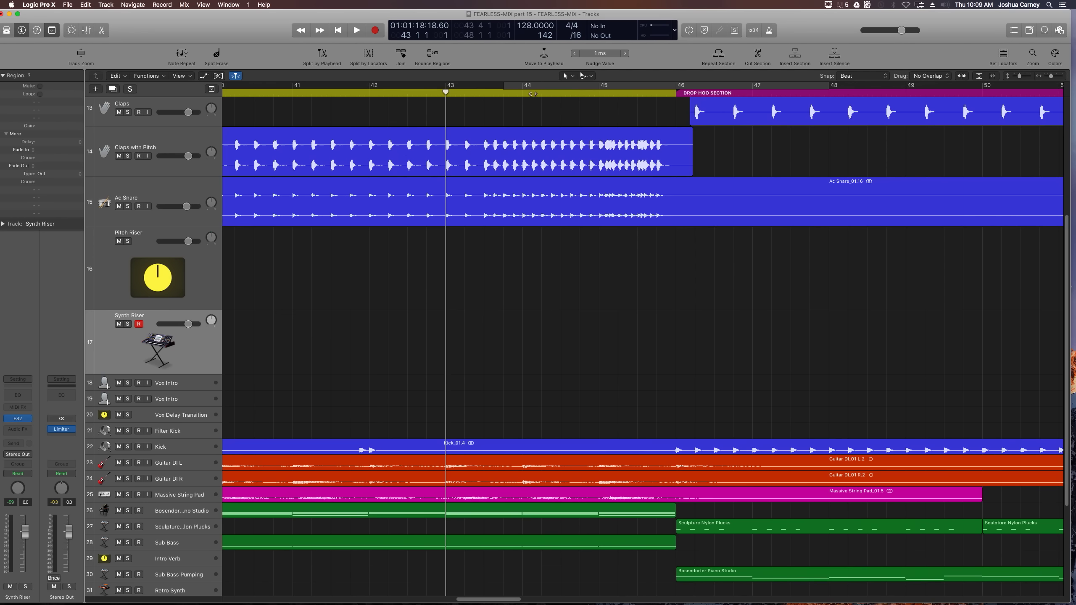
{"action": "left_click", "coordinate": [525, 87]}
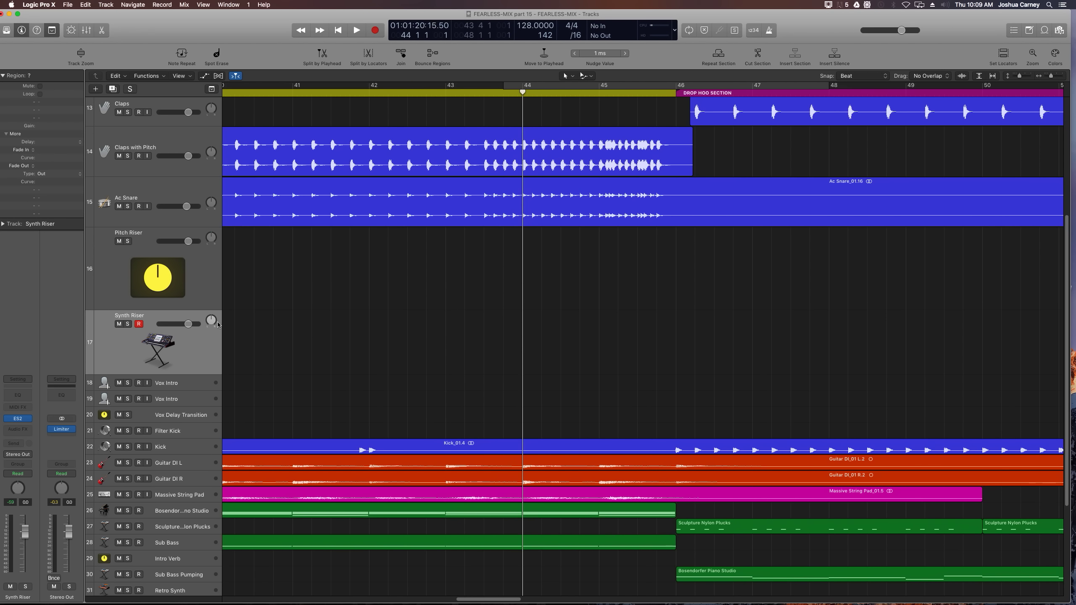
{"action": "right_click", "coordinate": [534, 339]}
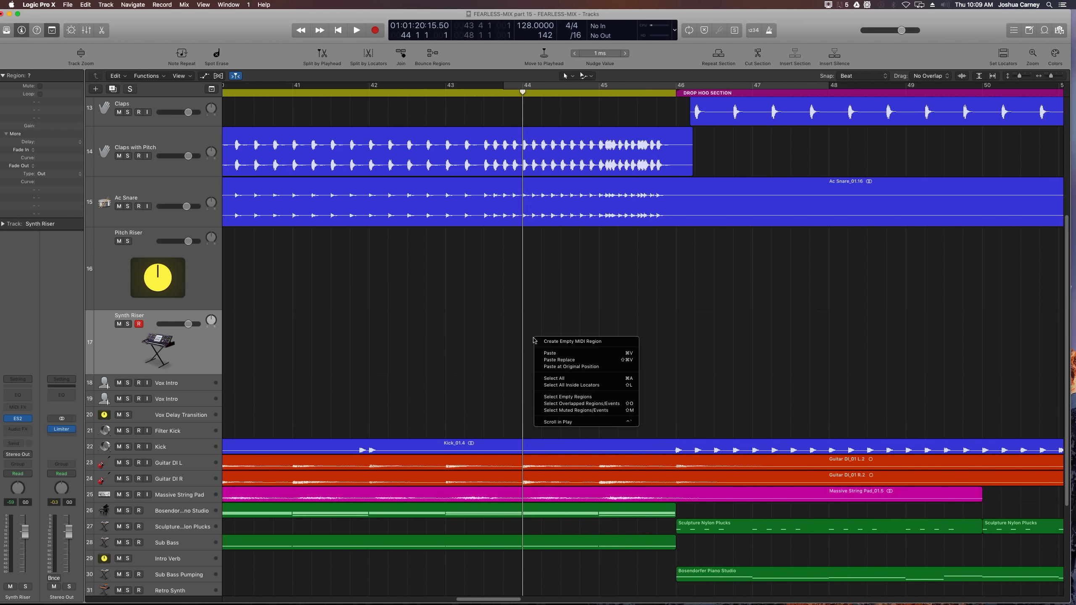
{"action": "left_click", "coordinate": [570, 343]}
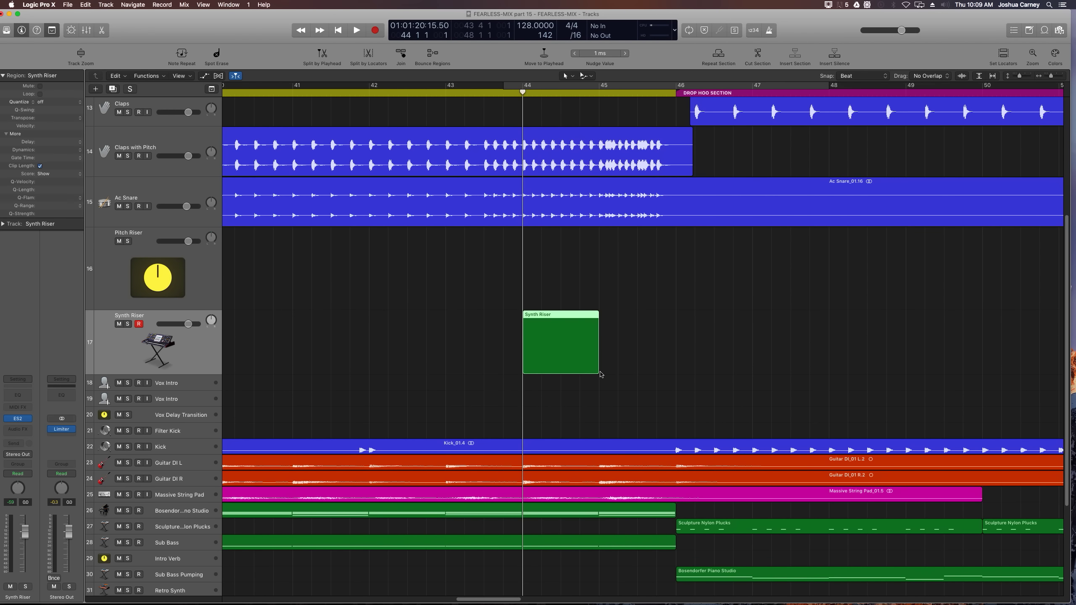
{"action": "left_click_drag", "start_coordinate": [599, 373], "coordinate": [694, 373]}
{"action": "left_click", "coordinate": [695, 374]}
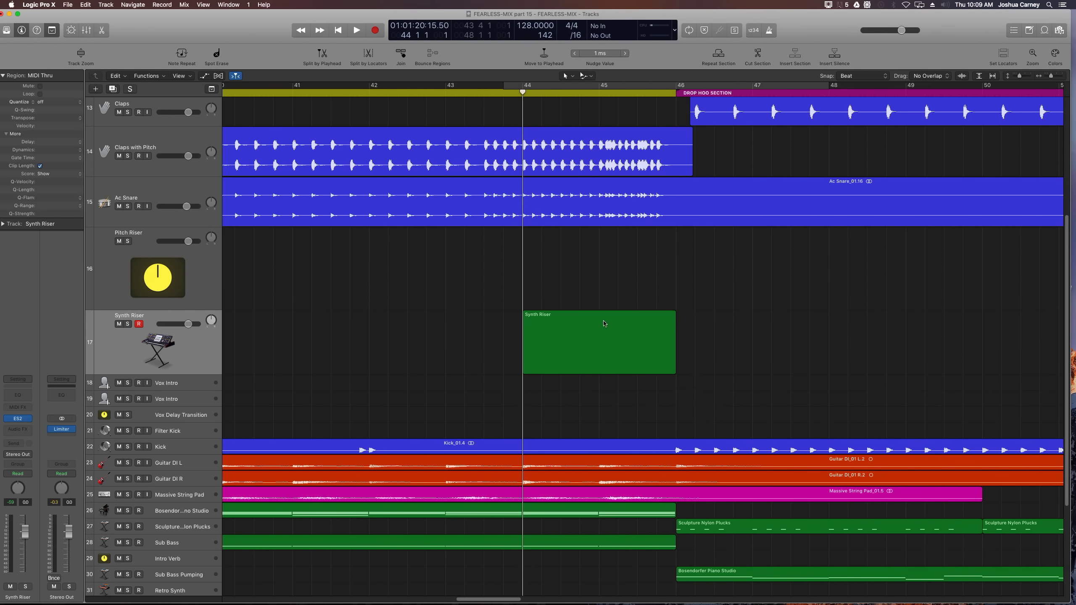
Open the region in the Piano Roll, audition B3 and B2, and keep the /16 division
{"action": "double_click", "coordinate": [563, 344]}
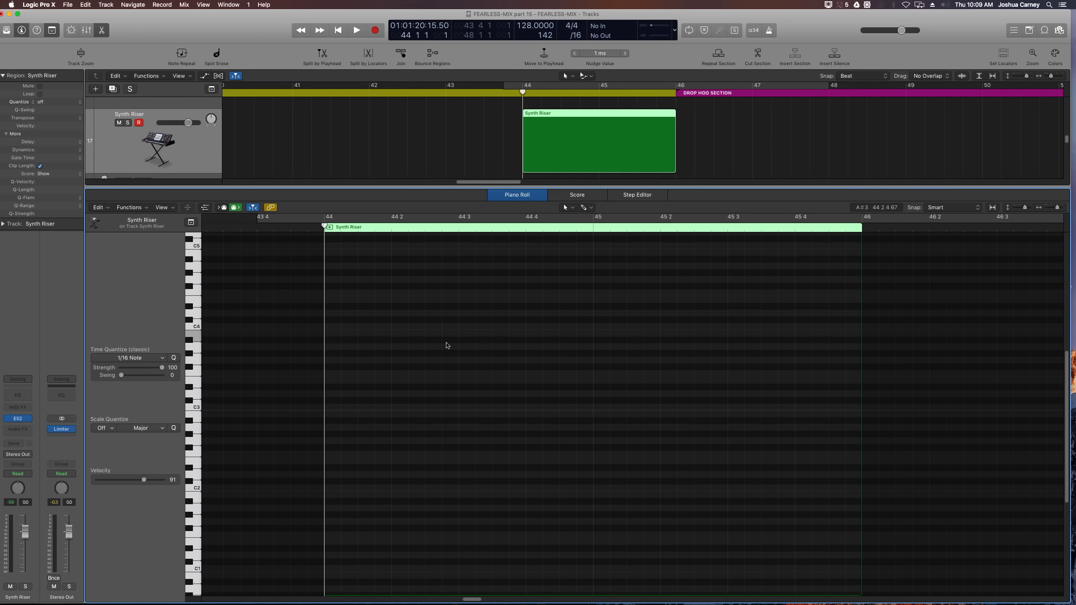
{"action": "key", "text": "super+Right"}
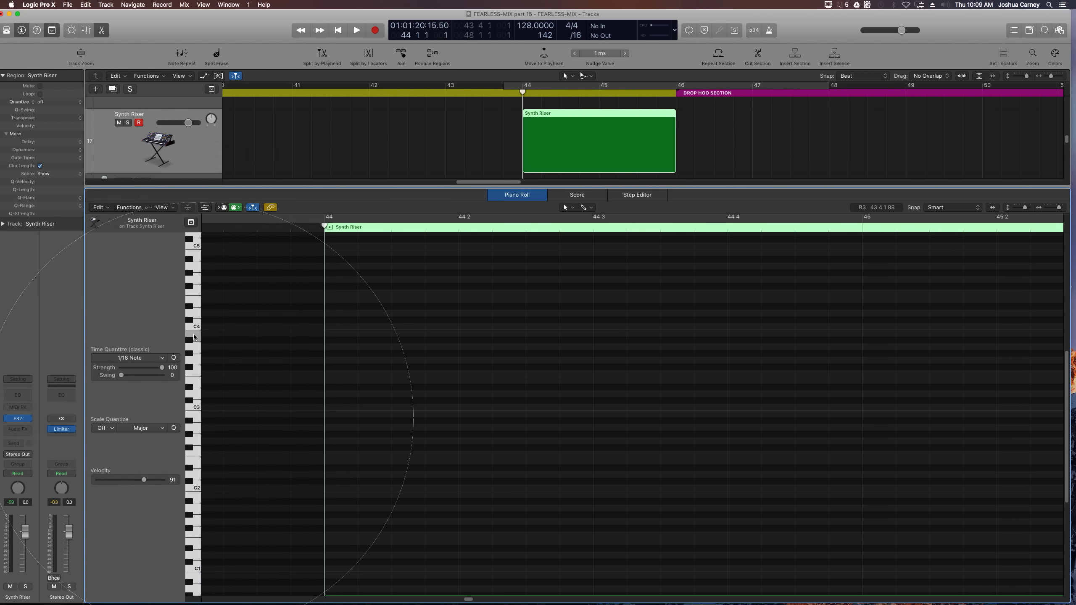
{"action": "left_click", "coordinate": [197, 336]}
{"action": "left_click", "coordinate": [196, 416]}
{"action": "key", "text": "super+Left"}
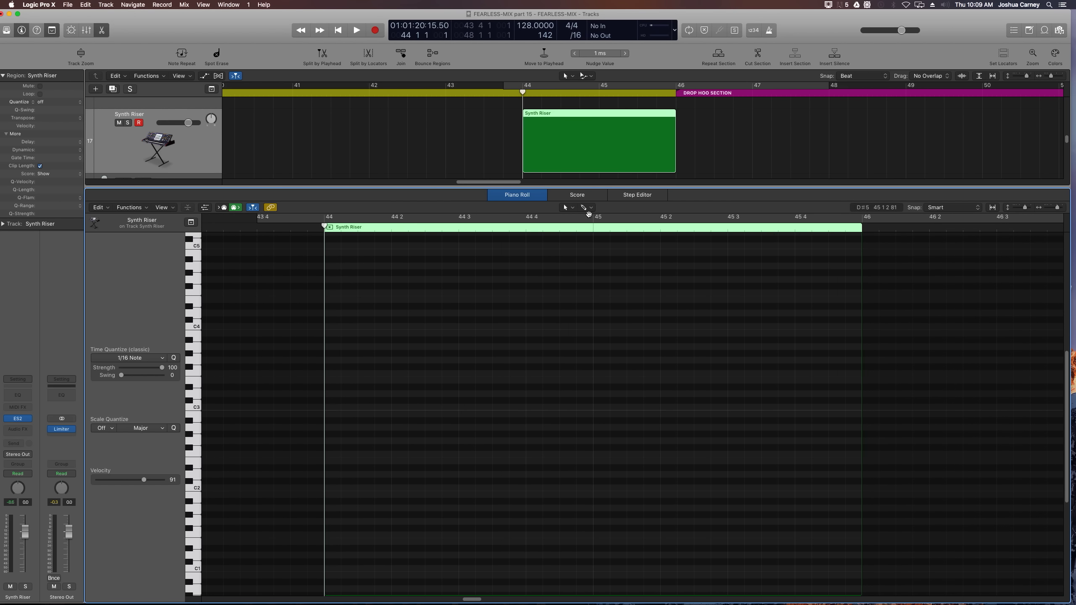
{"action": "left_click", "coordinate": [580, 36]}
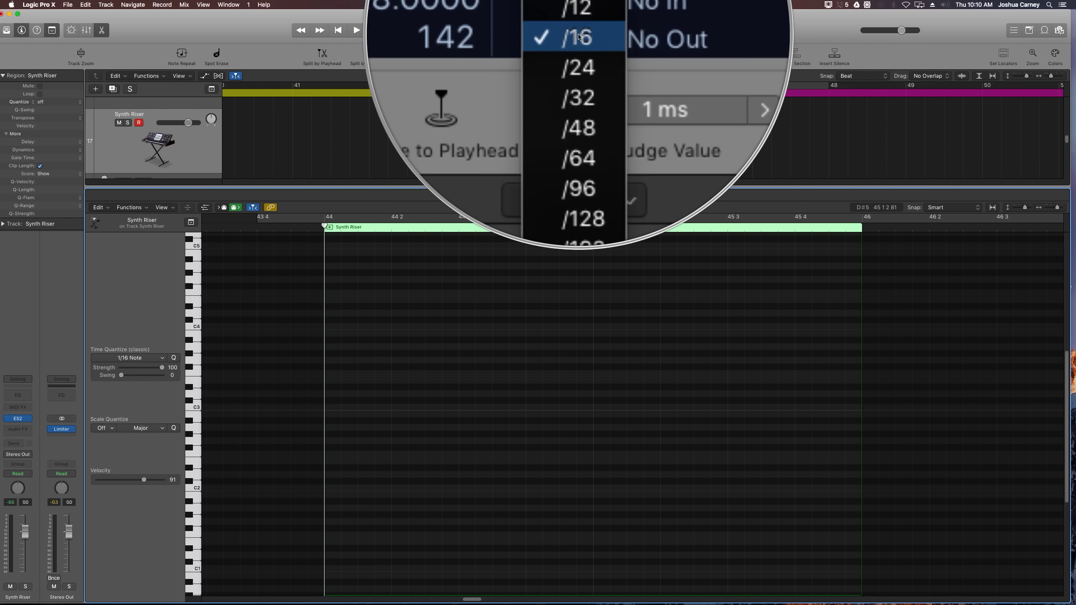
{"action": "key", "text": "Escape"}
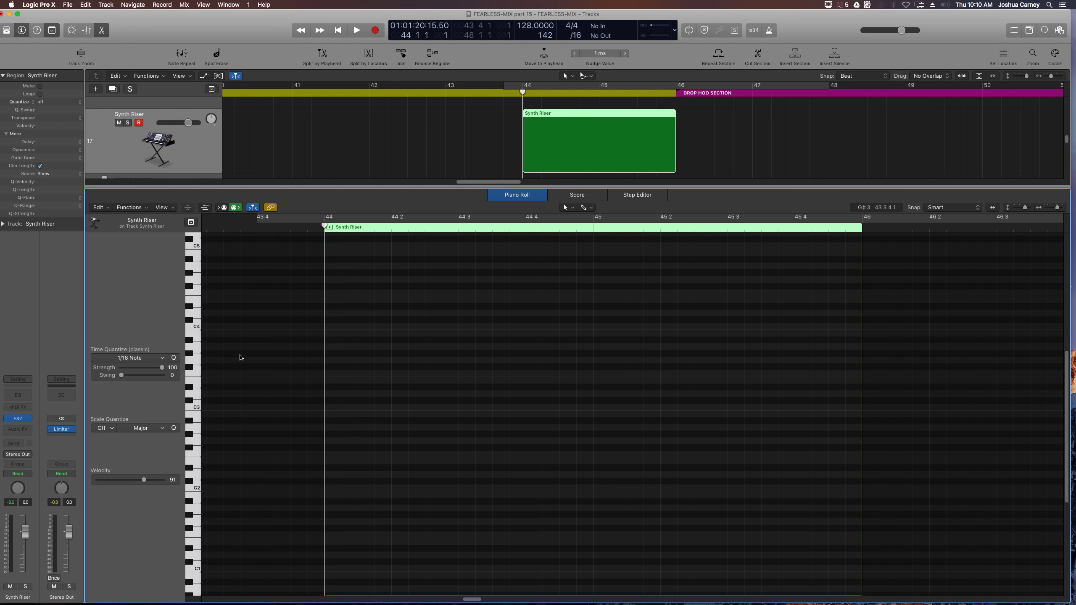
Pencil in short B2 notes from the start of bar 44 through beat 45 2
{"action": "left_click", "coordinate": [336, 415]}
{"action": "key", "text": "super+Right"}
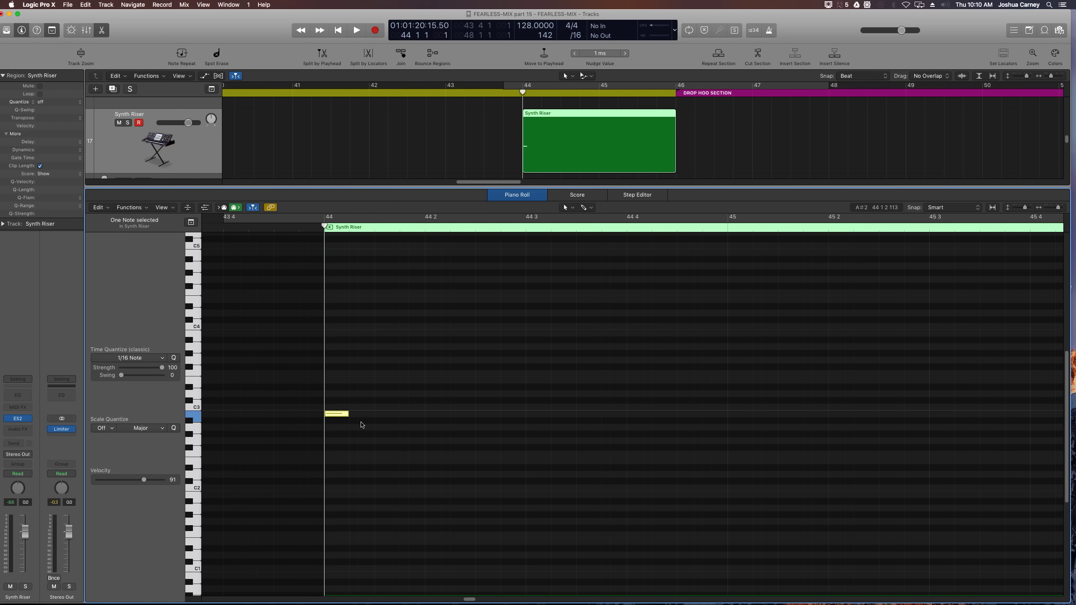
{"action": "left_click", "coordinate": [411, 416]}
{"action": "left_click", "coordinate": [487, 416]}
{"action": "left_click", "coordinate": [554, 417]}
{"action": "left_click", "coordinate": [641, 417]}
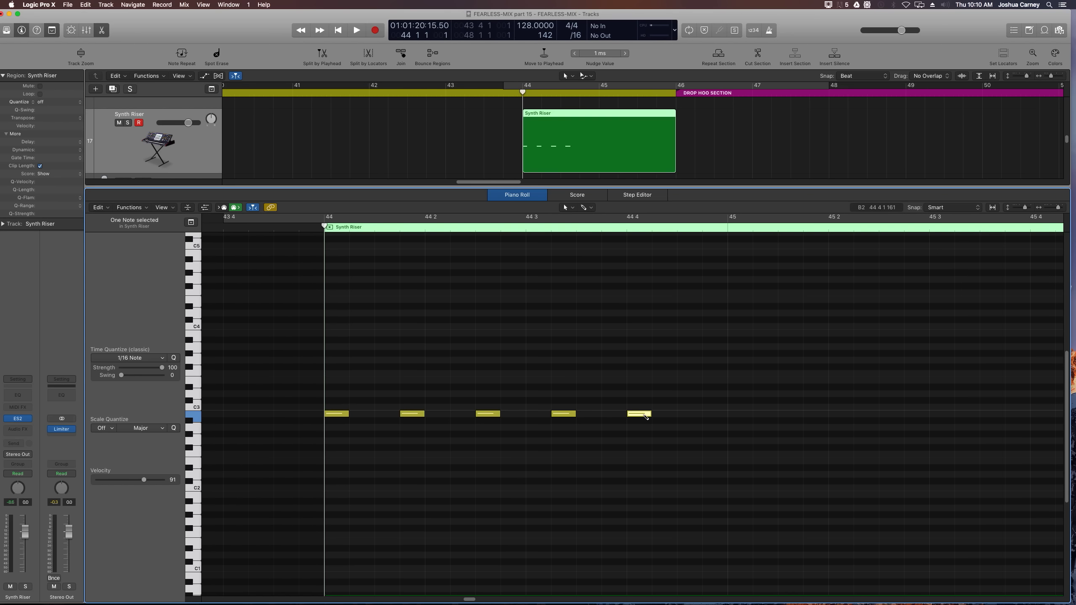
{"action": "left_click", "coordinate": [716, 417]}
{"action": "left_click", "coordinate": [791, 415]}
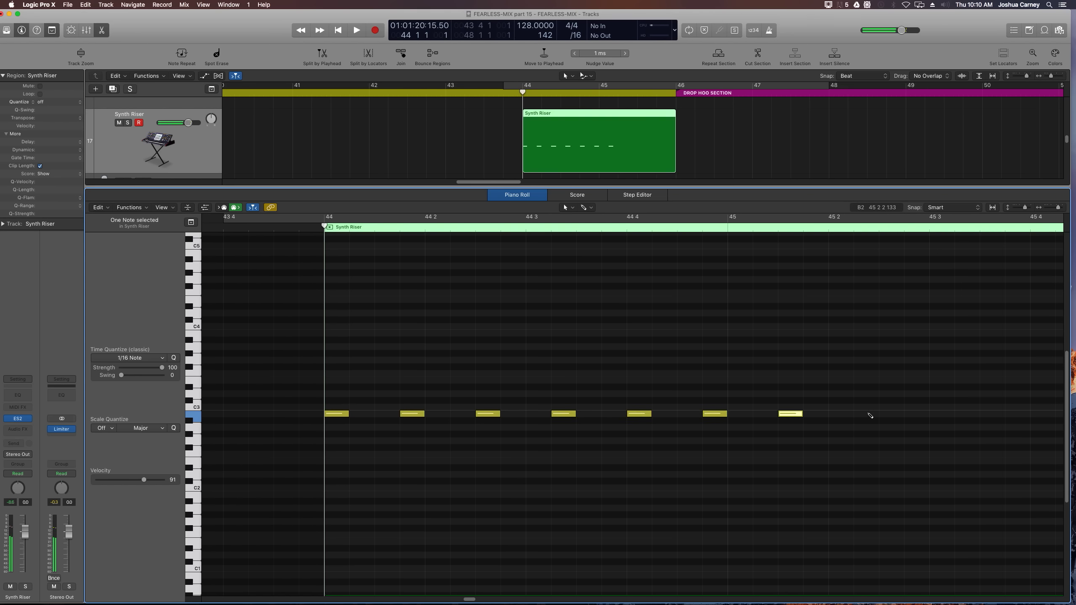
{"action": "left_click", "coordinate": [869, 415]}
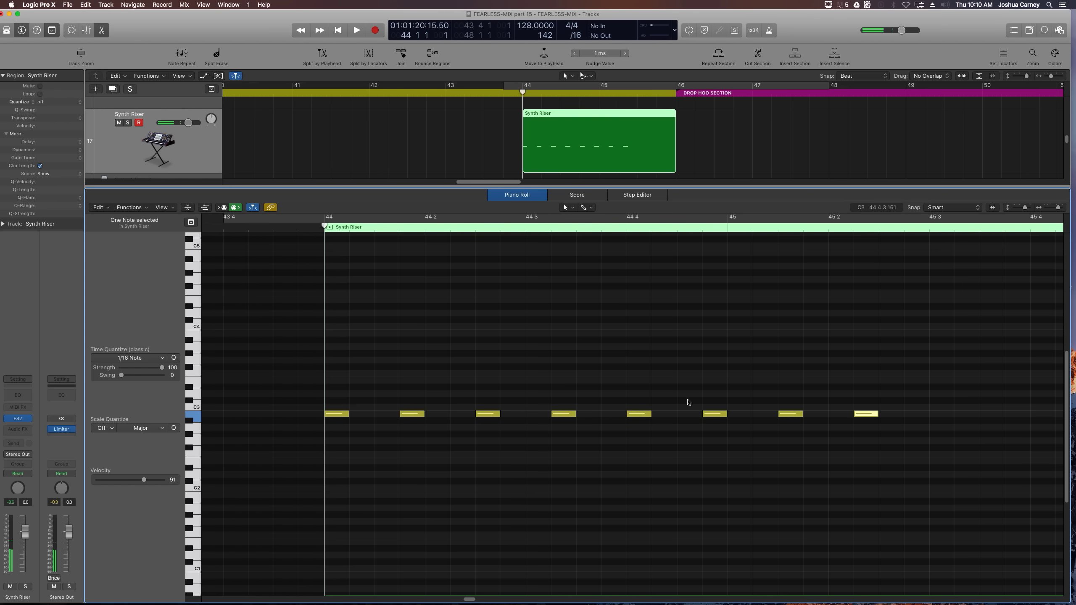
Turn off MIDI Out and add more B2 notes, with the last placed at the region end
{"action": "left_click", "coordinate": [236, 208]}
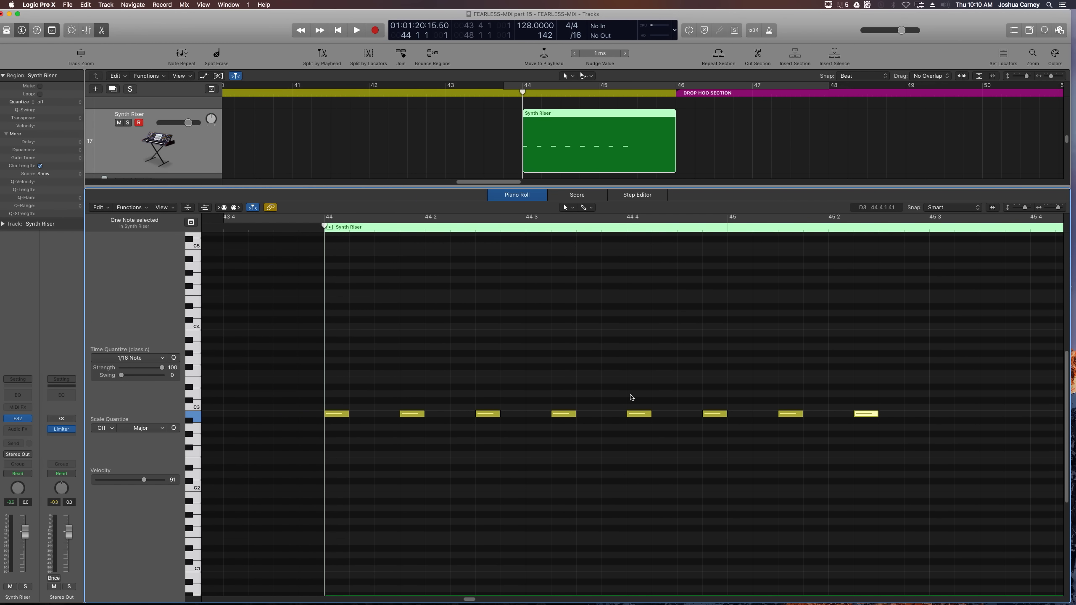
{"action": "scroll", "coordinate": [630, 398], "scroll_direction": "right", "scroll_amount": 3}
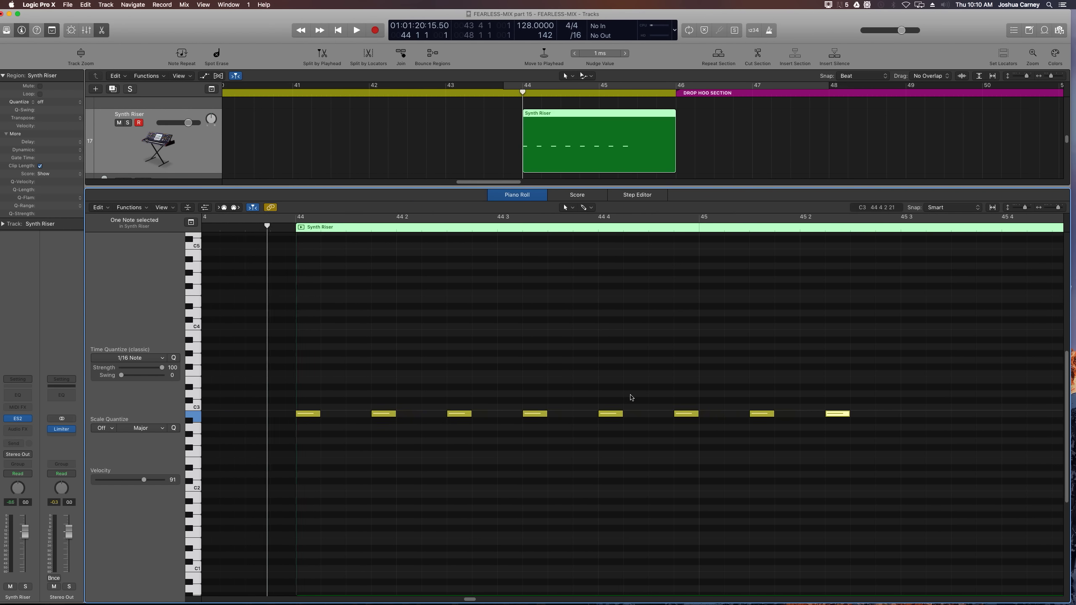
{"action": "left_click", "coordinate": [852, 413]}
{"action": "left_click", "coordinate": [938, 415]}
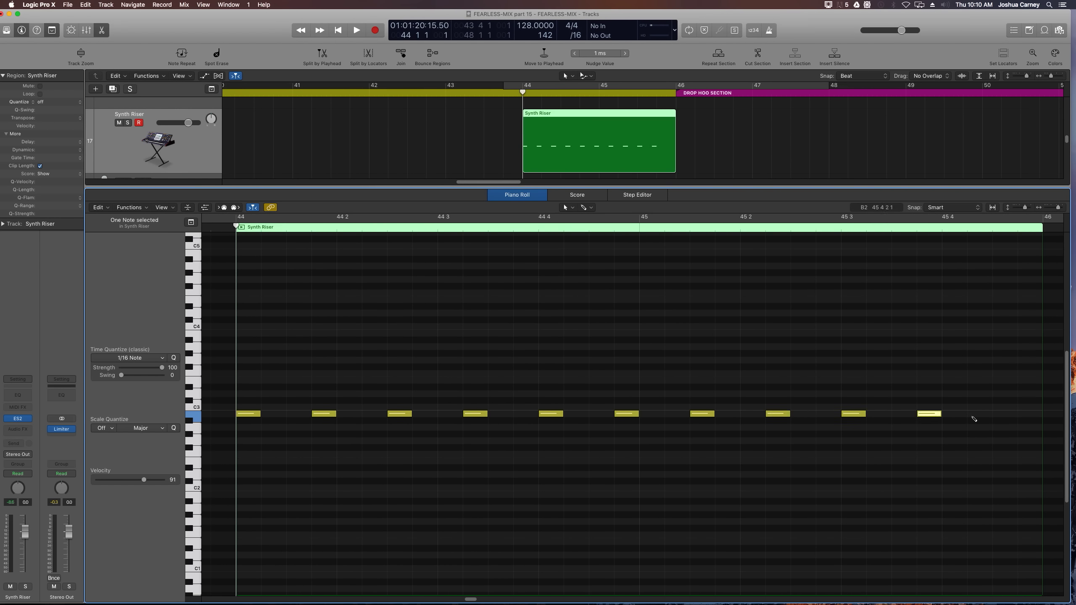
{"action": "left_click", "coordinate": [1003, 414]}
{"action": "left_click_drag", "start_coordinate": [1003, 414], "coordinate": [1026, 414]}
{"action": "left_click", "coordinate": [904, 445]}
{"action": "key", "text": "super+Left"}
{"action": "key", "text": "super+Left"}
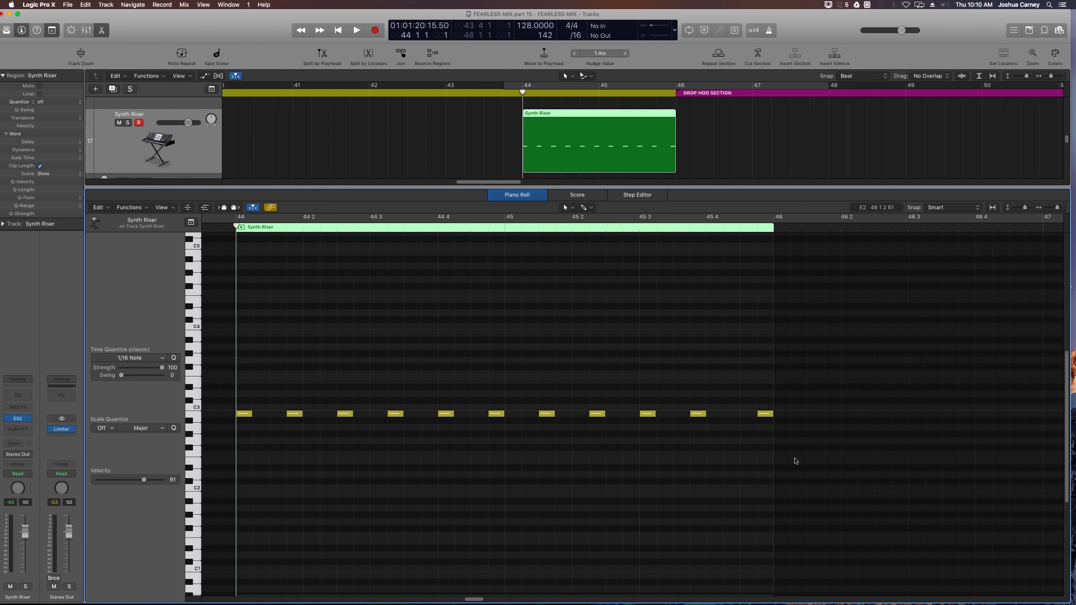
Raise the 3rd, 5th, 7th, 9th and 11th notes one octave from B2 to B3
{"action": "left_click_drag", "start_coordinate": [300, 370], "coordinate": [316, 434]}
{"action": "left_click_drag", "start_coordinate": [381, 387], "coordinate": [407, 434]}
{"action": "left_click", "coordinate": [299, 469]}
{"action": "left_click_drag", "start_coordinate": [305, 378], "coordinate": [324, 437]}
{"action": "left_click_drag", "start_coordinate": [402, 389], "coordinate": [390, 436]}
{"action": "left_click_drag", "start_coordinate": [483, 389], "coordinate": [467, 439]}
{"action": "left_click_drag", "start_coordinate": [557, 386], "coordinate": [547, 435]}
{"action": "left_click_drag", "start_coordinate": [625, 379], "coordinate": [641, 436]}
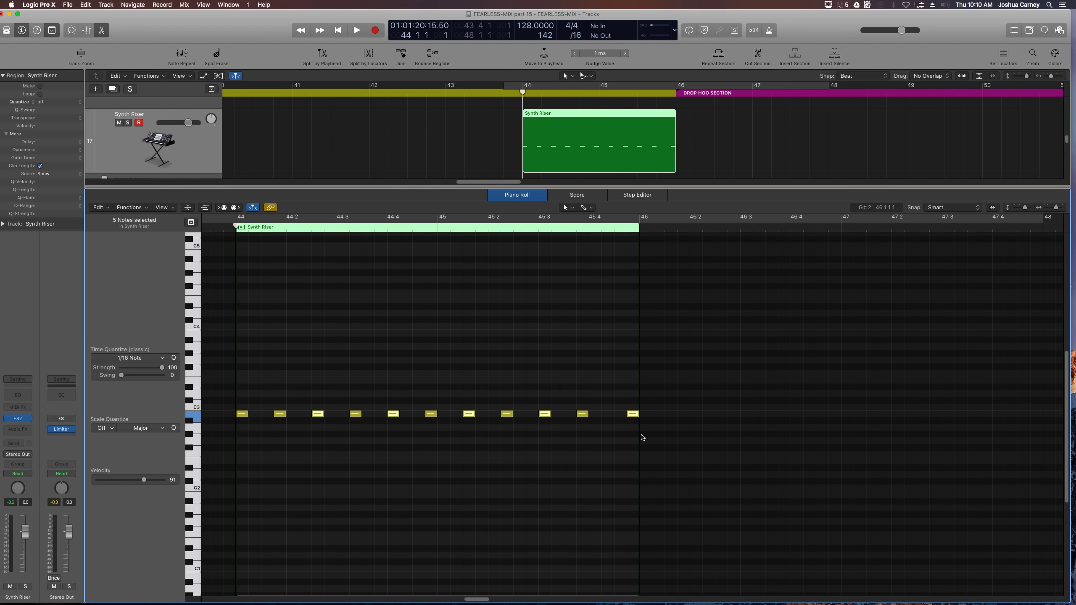
{"action": "key", "text": "alt+shift+Up"}
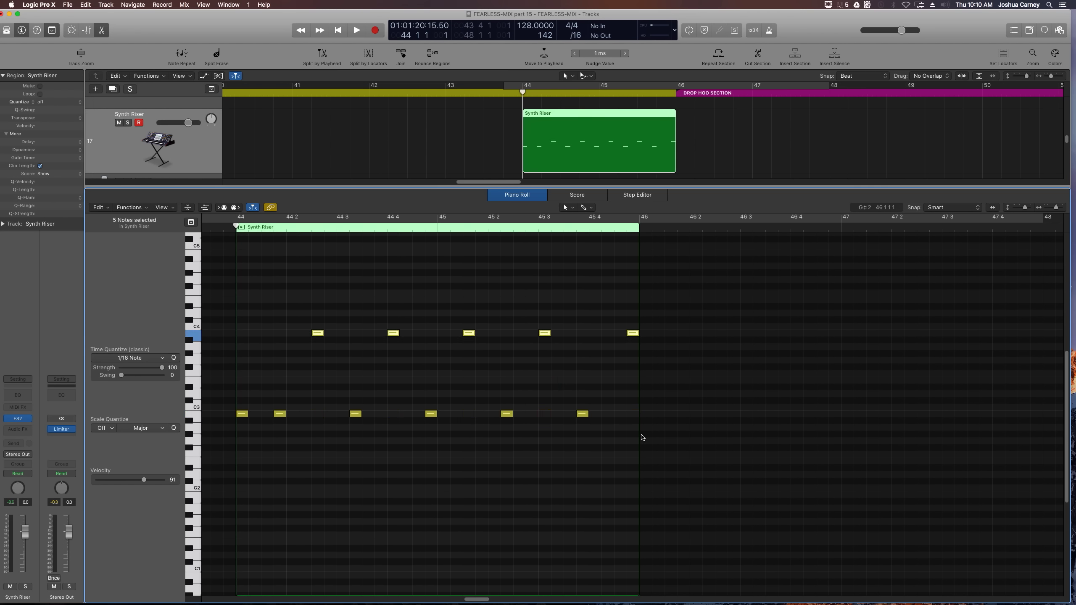
{"action": "left_click", "coordinate": [485, 137]}
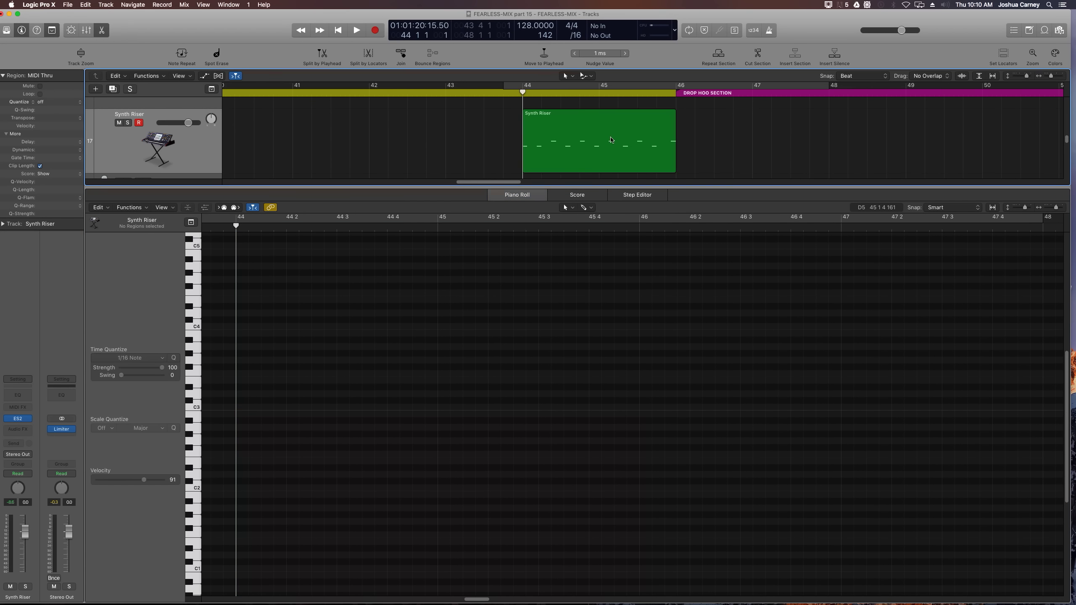
{"action": "left_click", "coordinate": [638, 154]}
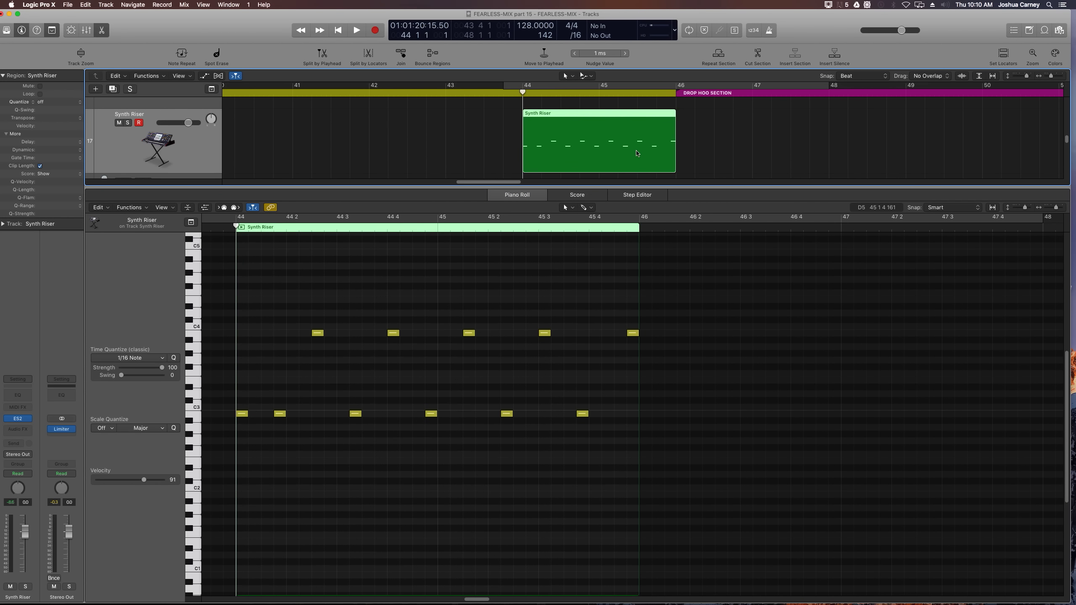
Cycle bars 44–46, solo Synth Riser, and play the riser pattern through
{"action": "key", "text": "super+u"}
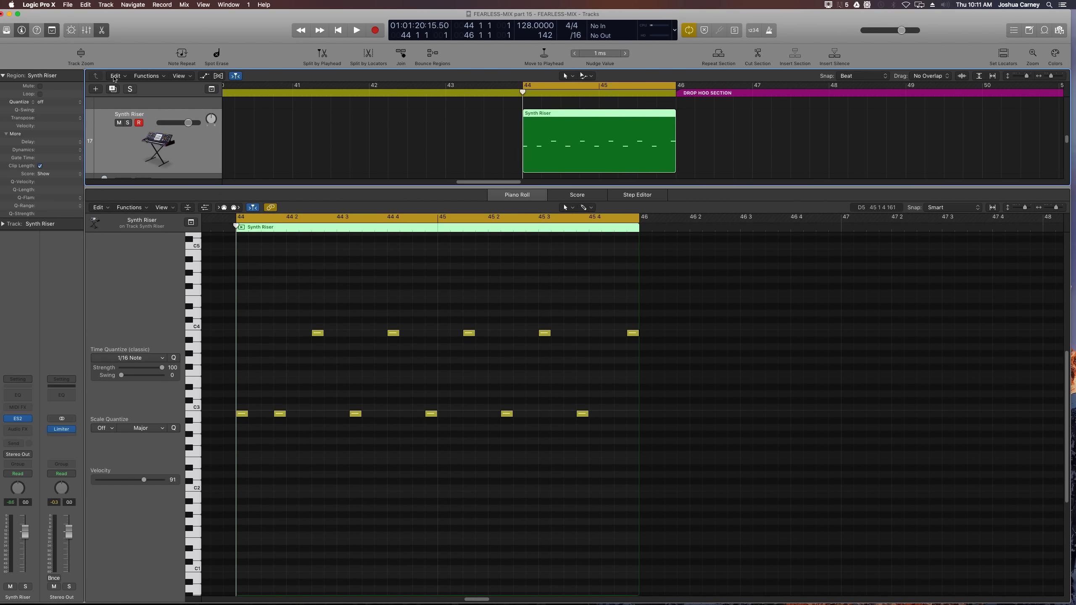
{"action": "key", "text": "s"}
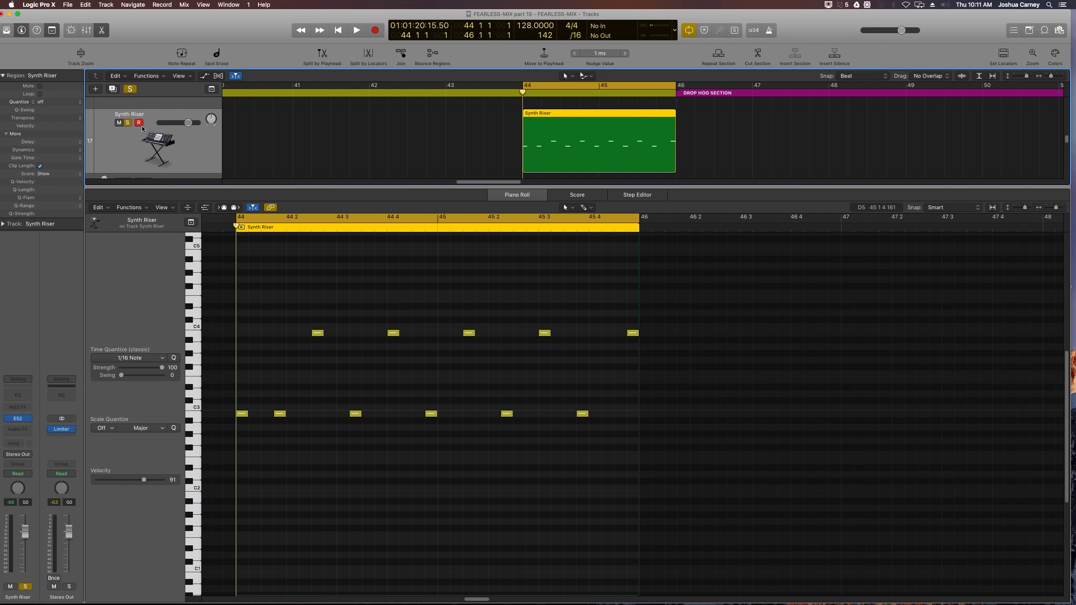
{"action": "key", "text": "space"}
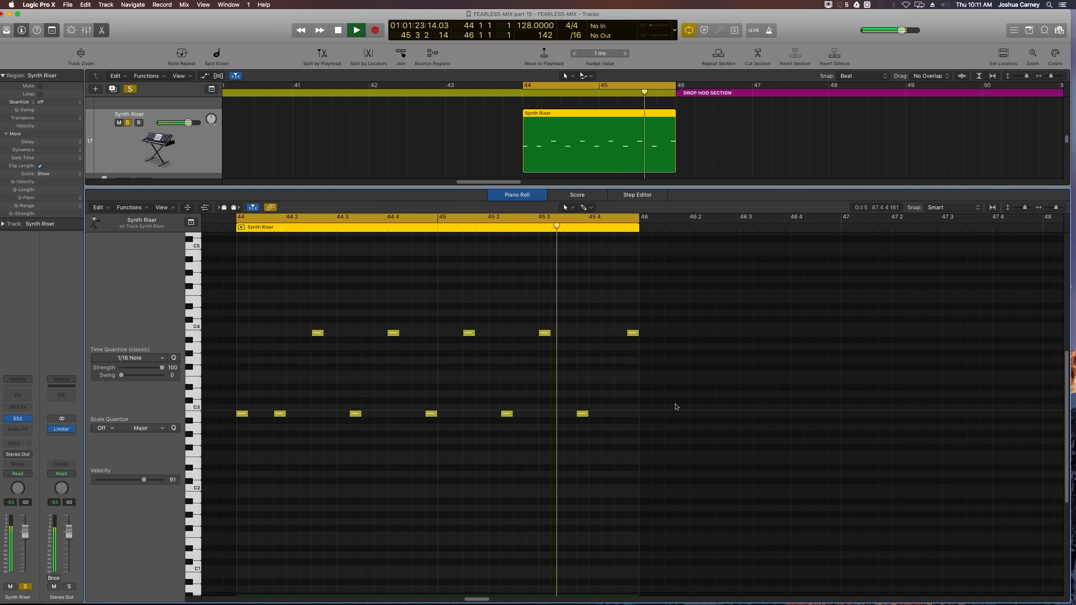
{"action": "key", "text": "space"}
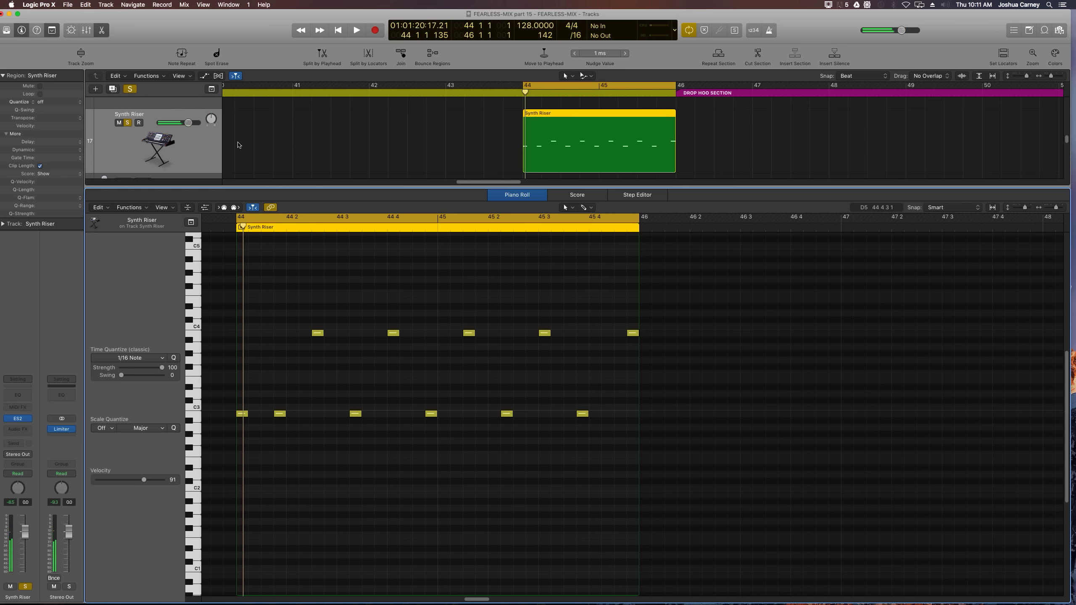
{"action": "left_click", "coordinate": [168, 156]}
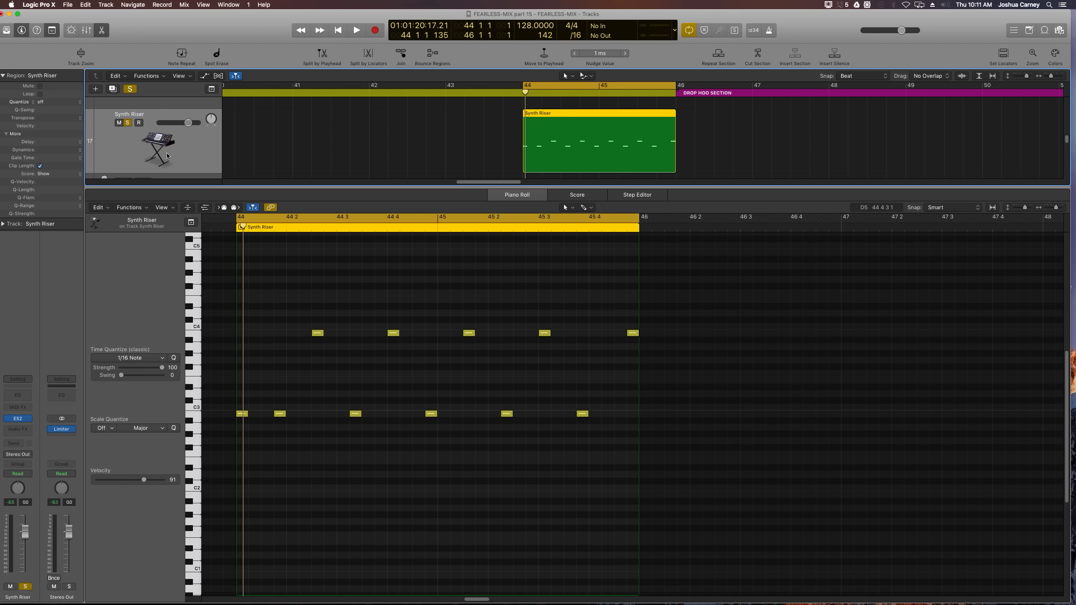
Insert Space Designer on Synth Riser with Large Spaces > Warped Spaces > 04.1s Endless Space
{"action": "left_click", "coordinate": [18, 429]}
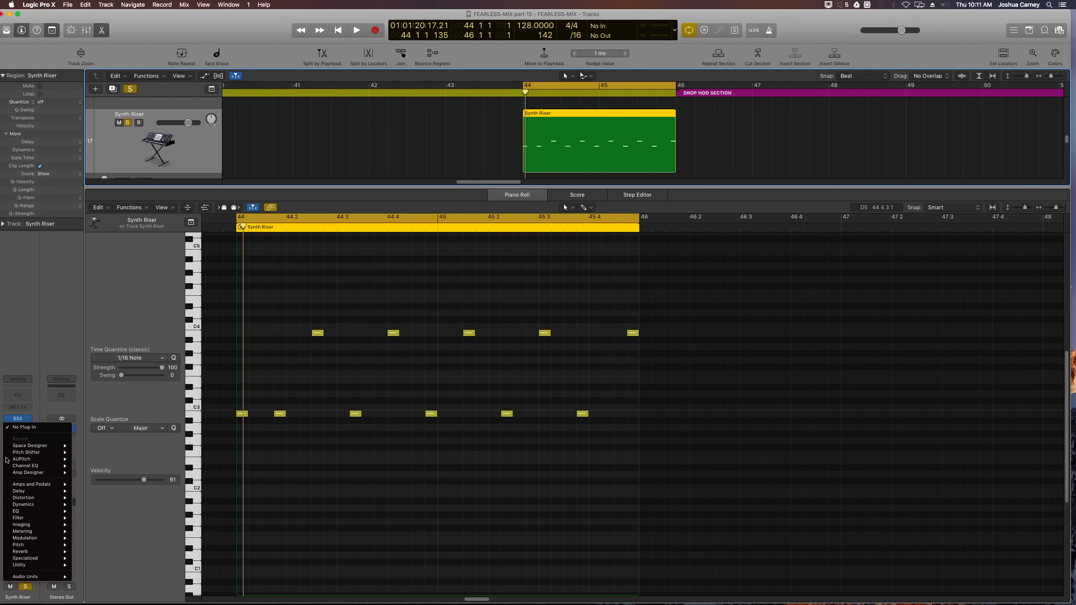
{"action": "mouse_move", "coordinate": [43, 552]}
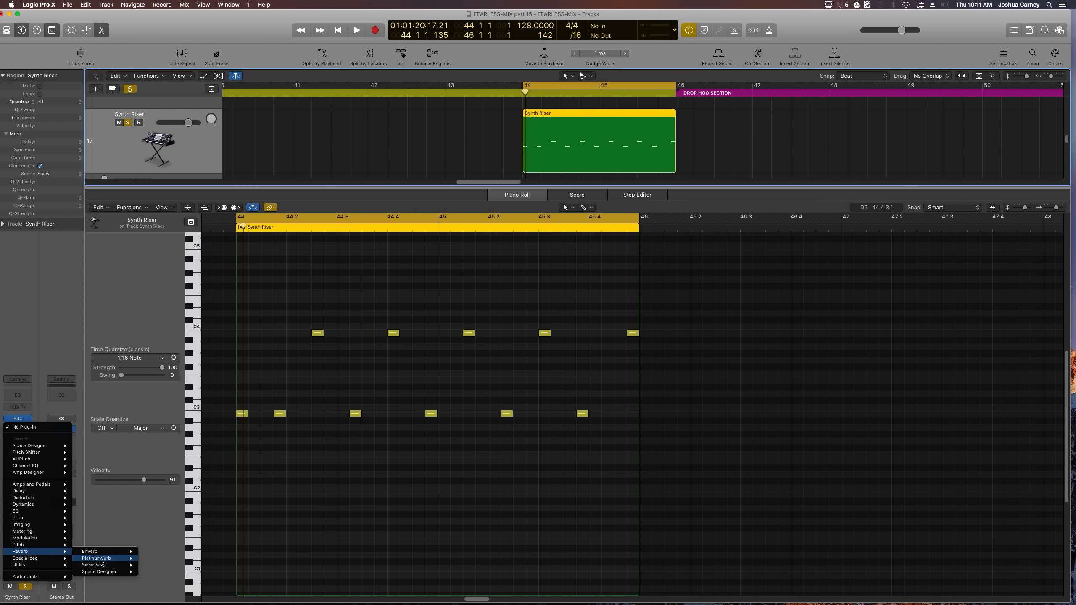
{"action": "left_click", "coordinate": [301, 496]}
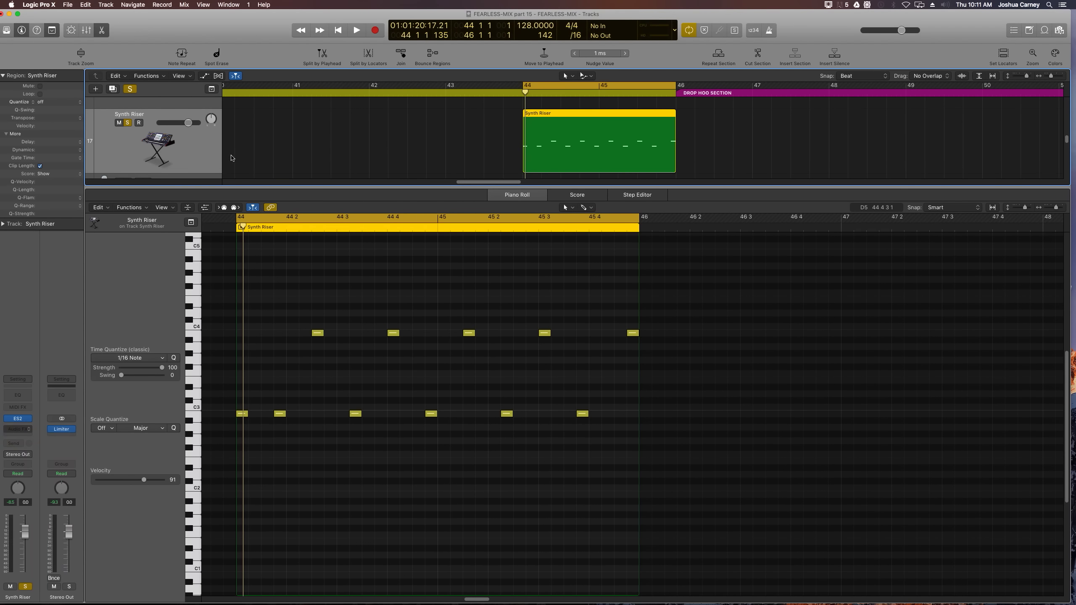
{"action": "left_click_drag", "start_coordinate": [111, 24], "coordinate": [343, 127]}
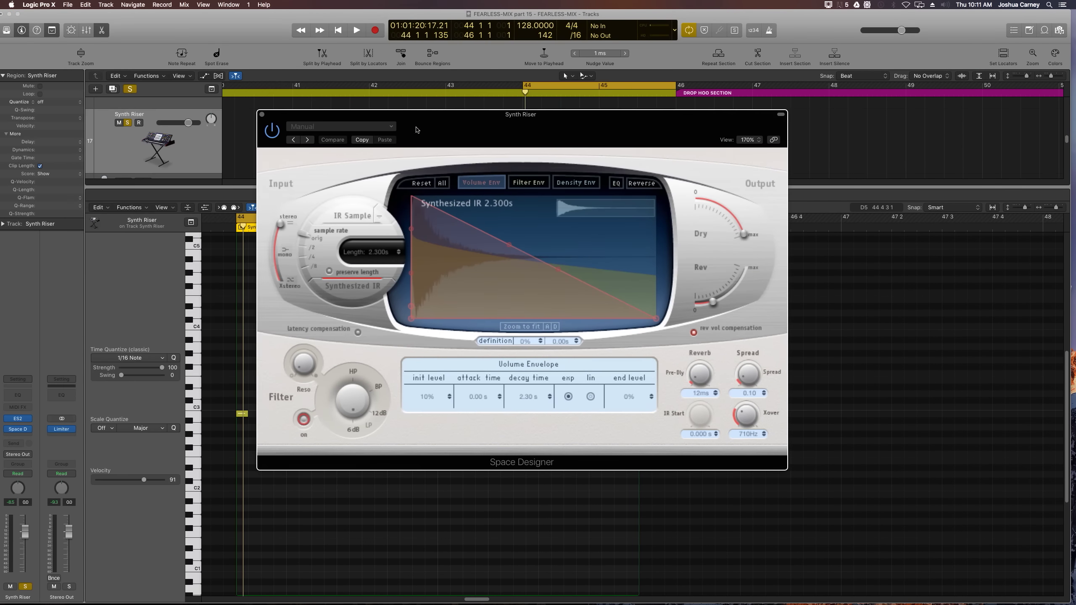
{"action": "left_click", "coordinate": [343, 127]}
{"action": "mouse_move", "coordinate": [322, 256]}
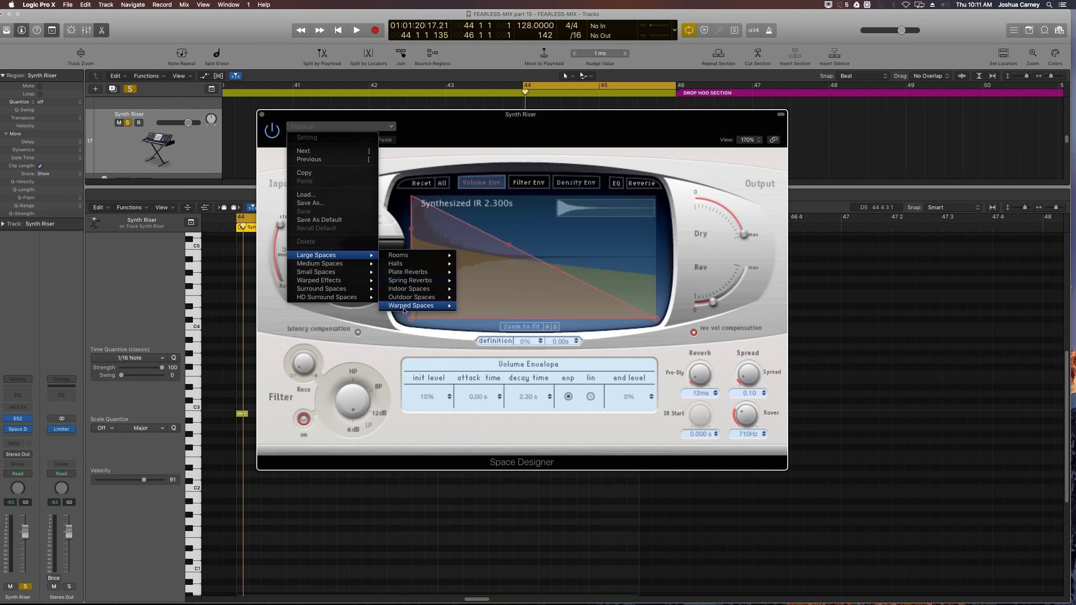
{"action": "mouse_move", "coordinate": [405, 310]}
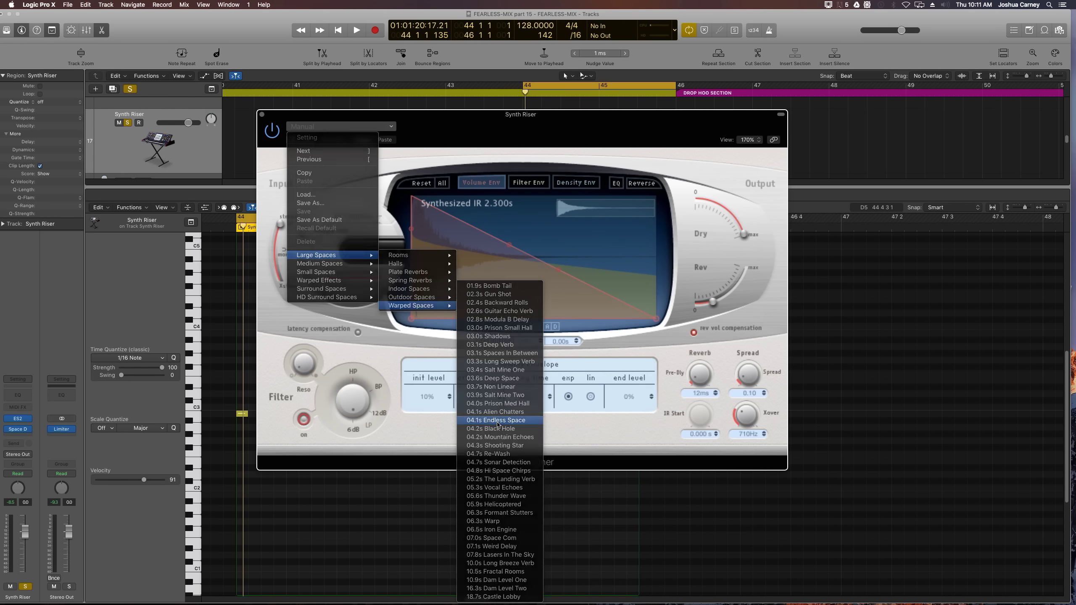
{"action": "left_click", "coordinate": [502, 440]}
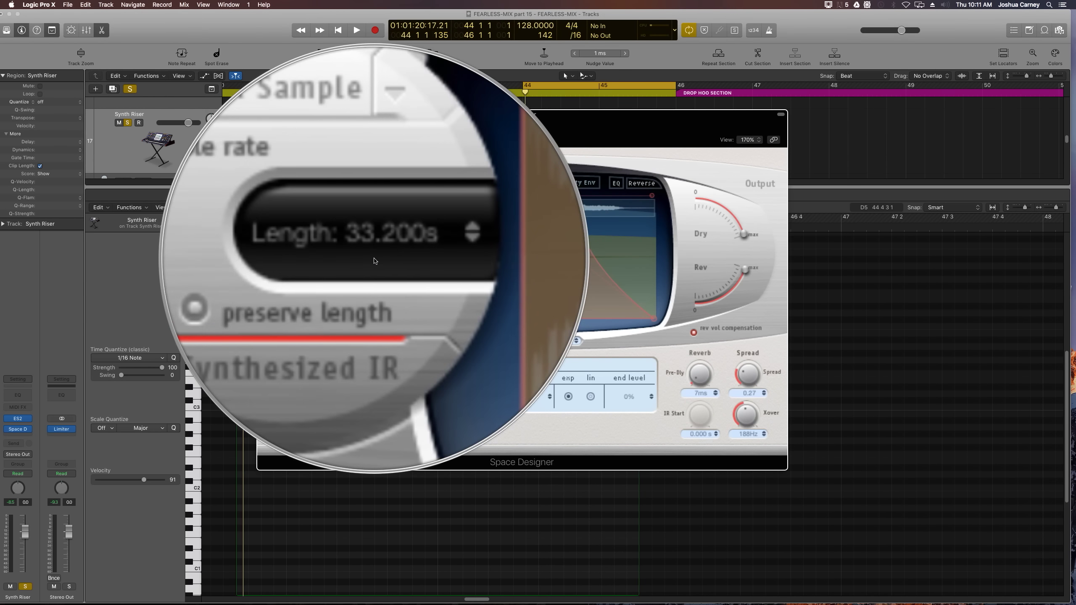
Shorten the reverb's impulse response length to 15 seconds
{"action": "double_click", "coordinate": [374, 255]}
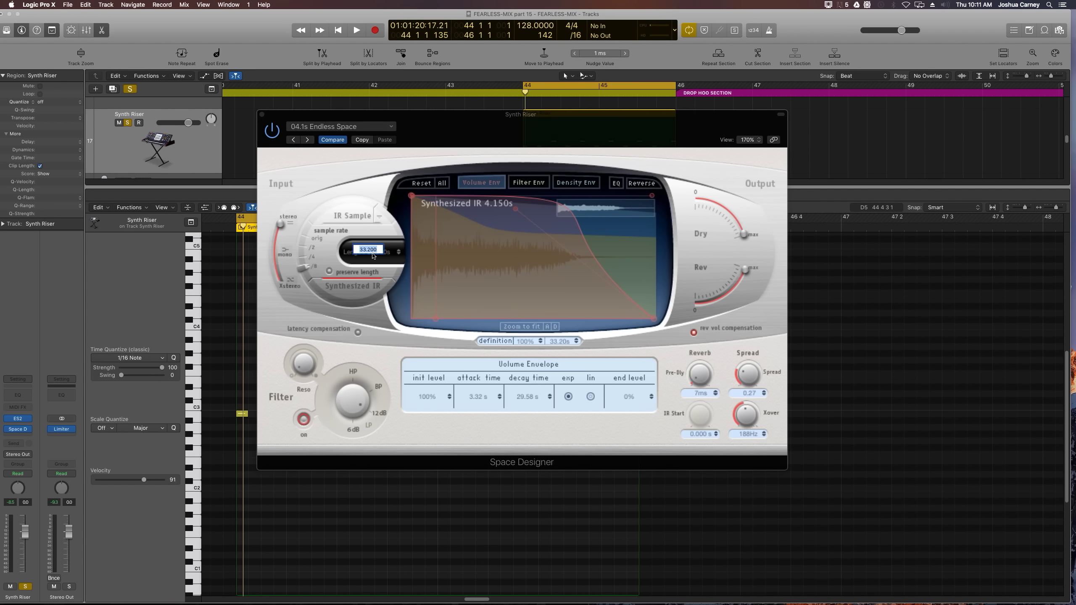
{"action": "type", "text": "15"}
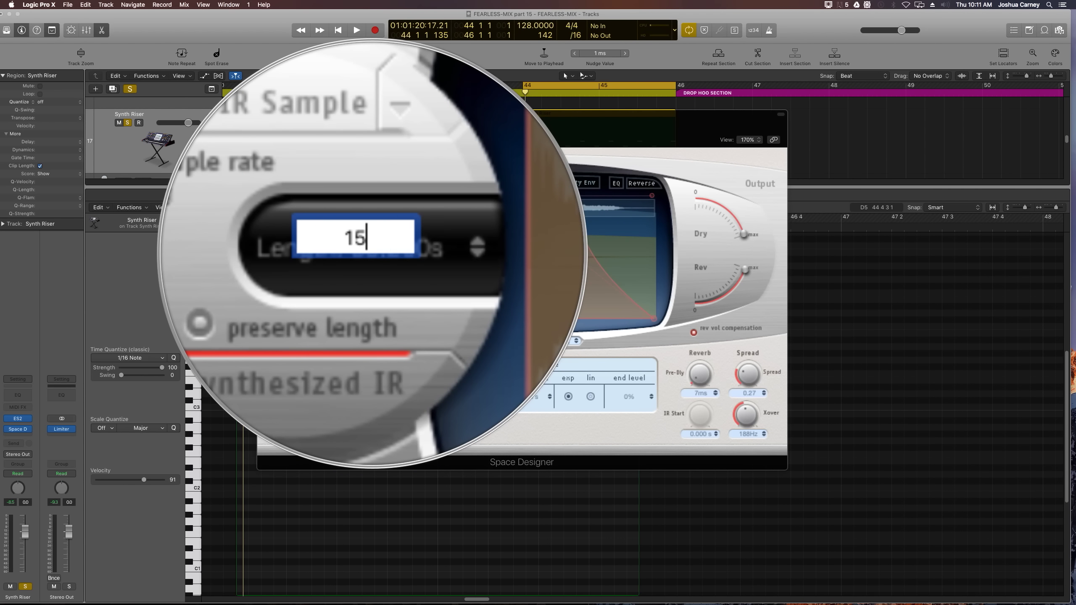
{"action": "key", "text": "Return"}
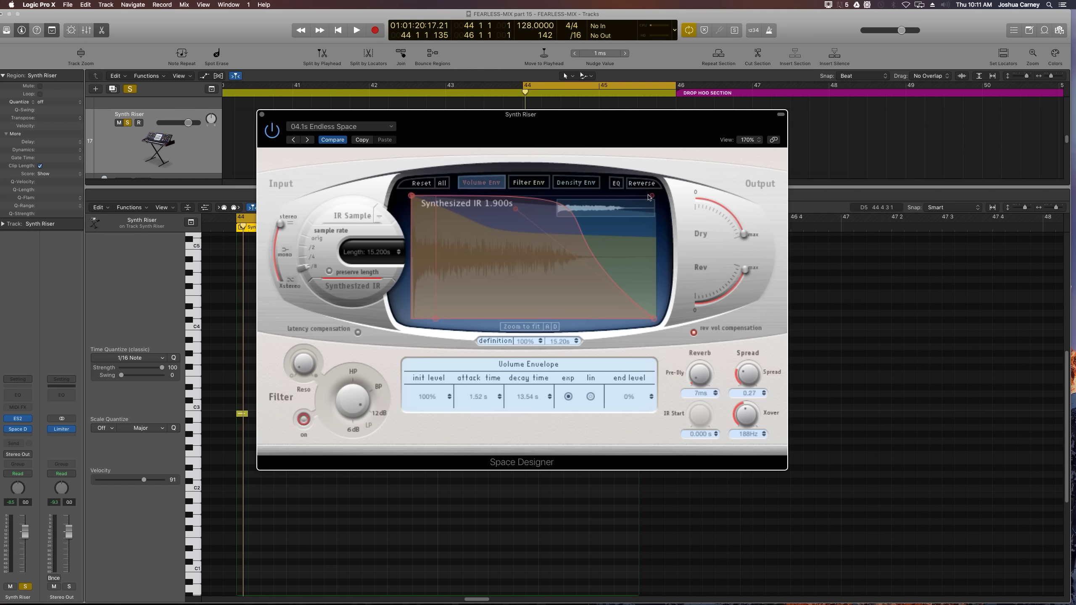
Reshape the volume envelope into a straight diagonal decay and lower Dry to about -31 dB
{"action": "left_click_drag", "start_coordinate": [652, 196], "coordinate": [585, 211]}
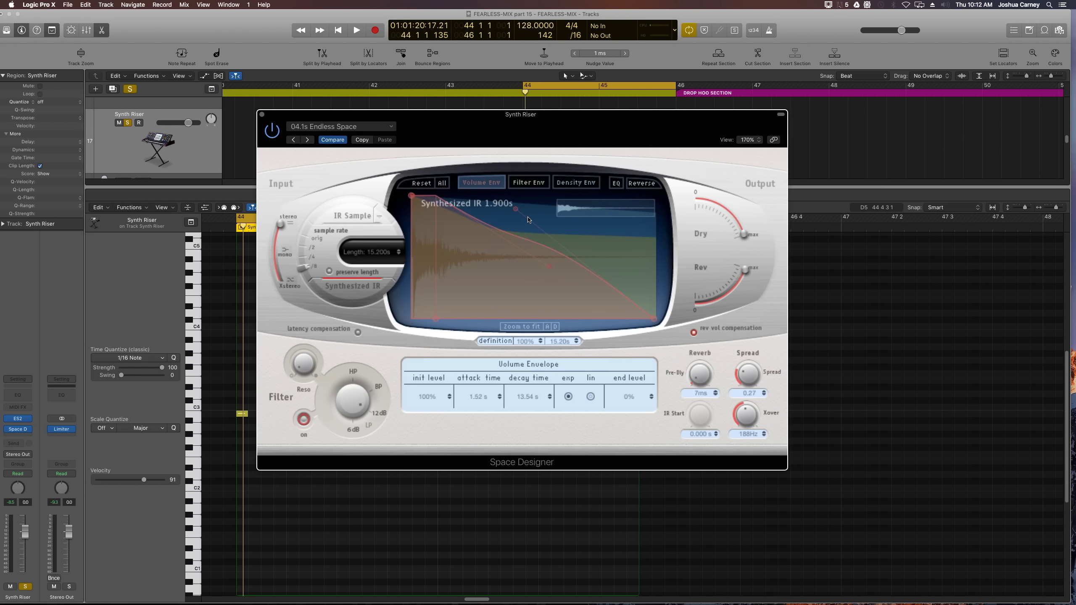
{"action": "left_click_drag", "start_coordinate": [518, 212], "coordinate": [528, 265]}
{"action": "left_click_drag", "start_coordinate": [591, 237], "coordinate": [636, 159]}
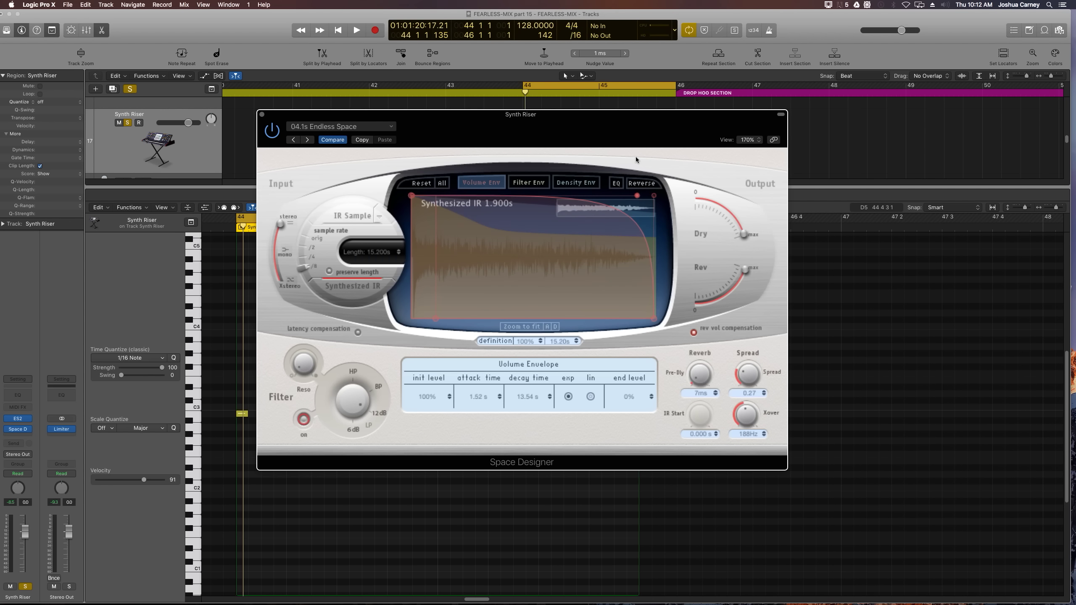
{"action": "key", "text": "super+z"}
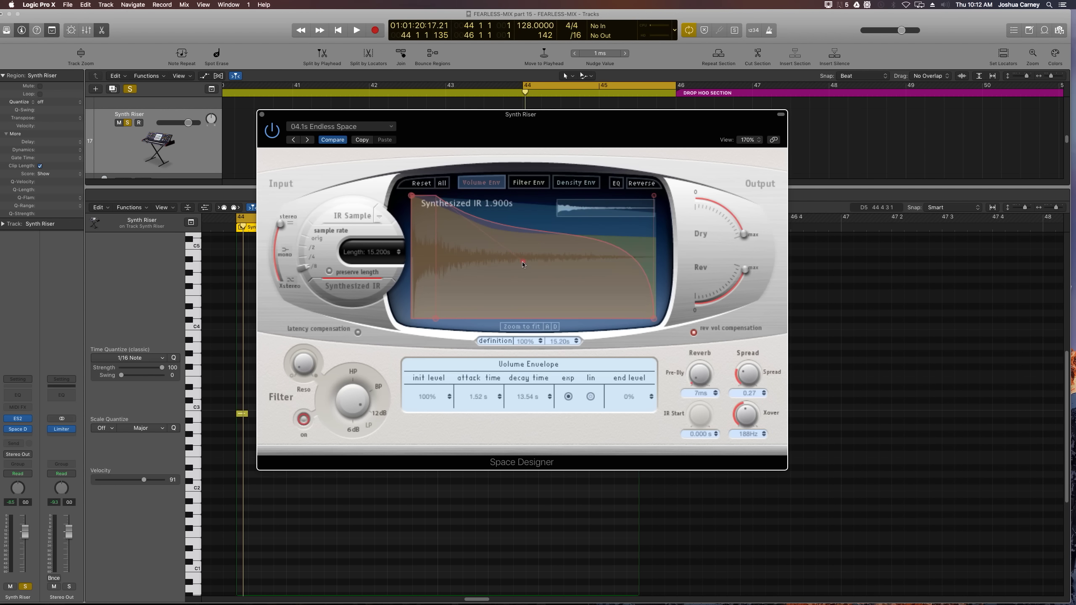
{"action": "left_click_drag", "start_coordinate": [636, 267], "coordinate": [589, 279]}
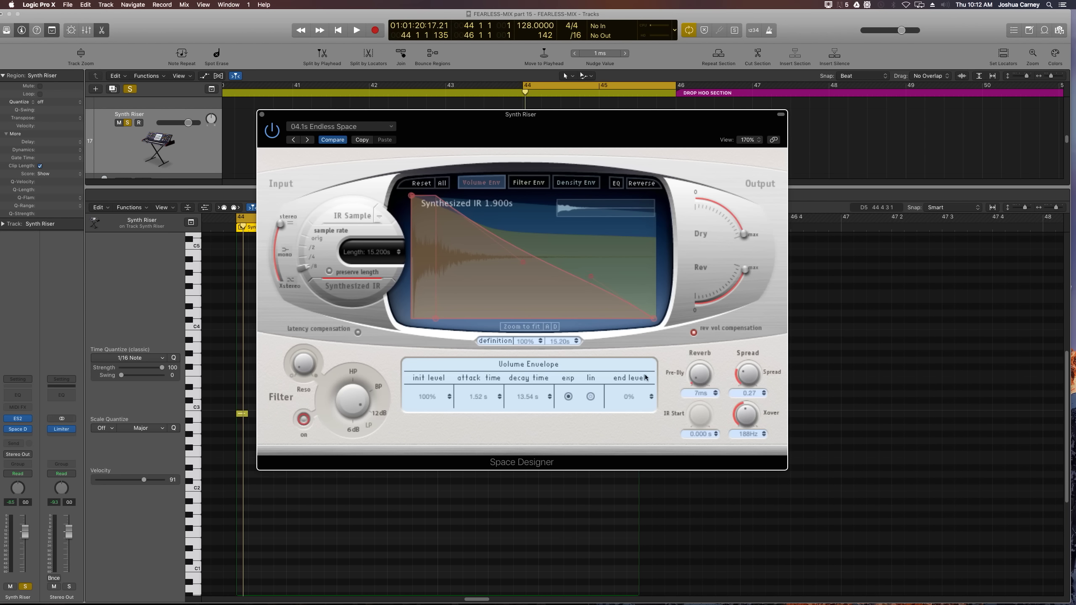
{"action": "left_click_drag", "start_coordinate": [745, 235], "coordinate": [702, 211]}
Switch off the reverb's filter and its 200Hz low EQ band
{"action": "left_click", "coordinate": [304, 419]}
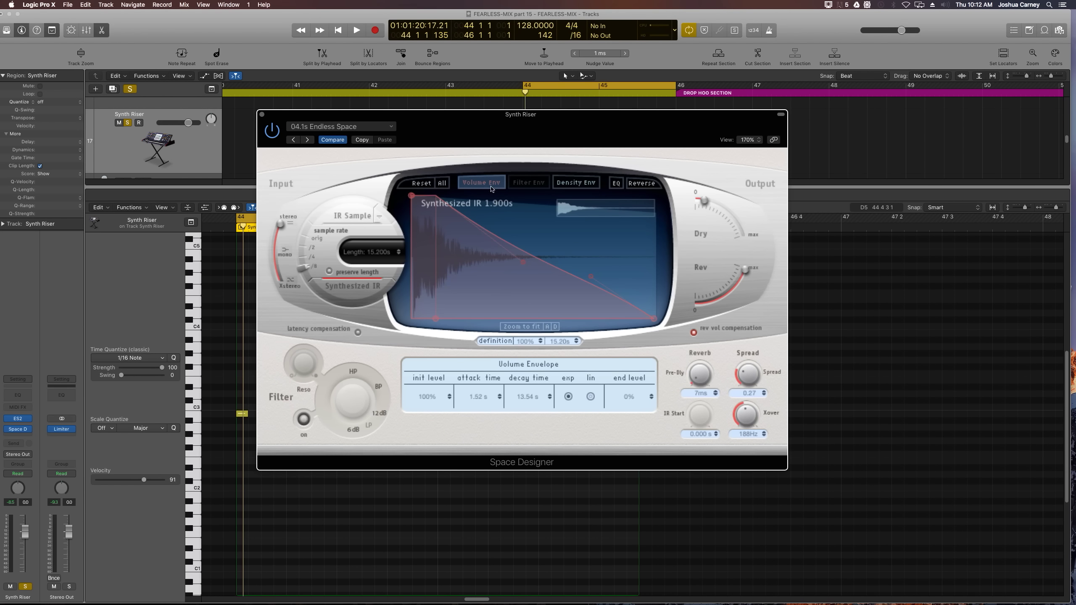
{"action": "left_click", "coordinate": [615, 184]}
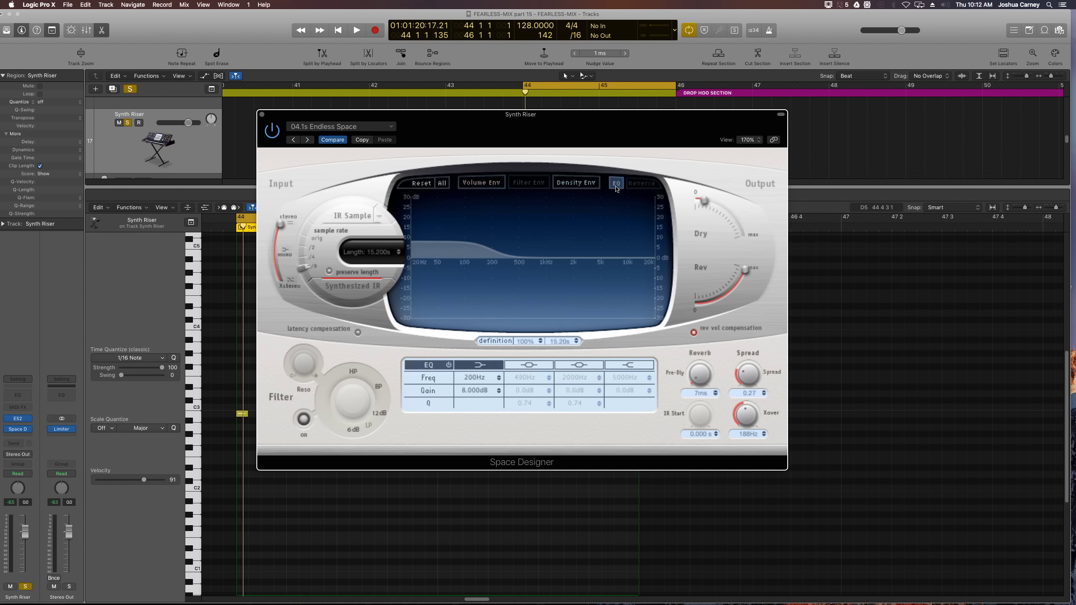
{"action": "left_click", "coordinate": [481, 367]}
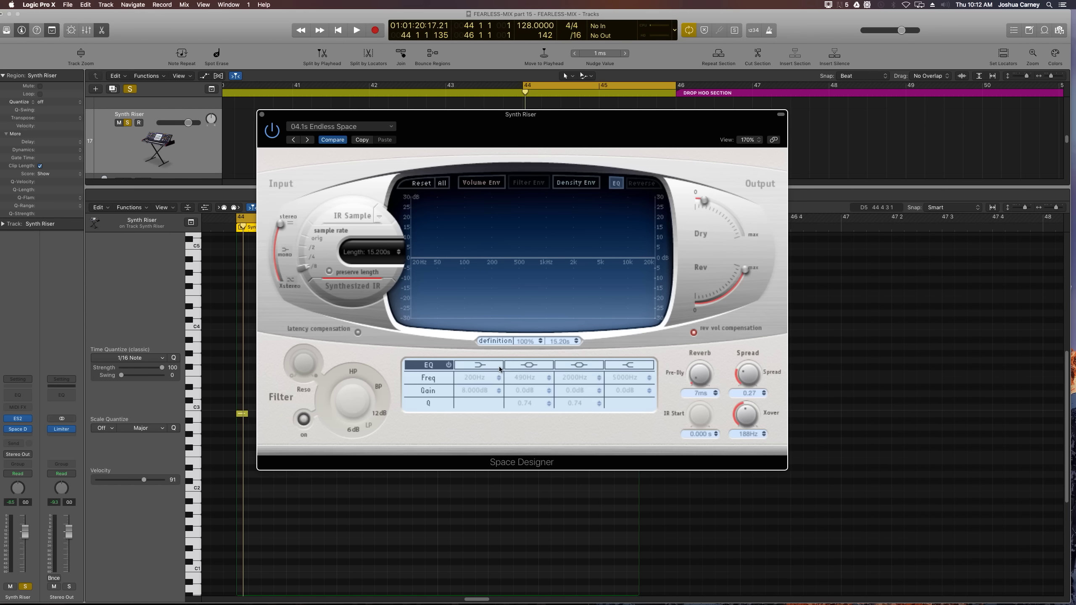
Enable the high-shelf EQ band at 2900Hz with a 7.5dB boost, then audition it
{"action": "left_click", "coordinate": [631, 367]}
{"action": "left_click_drag", "start_coordinate": [627, 391], "coordinate": [626, 381]}
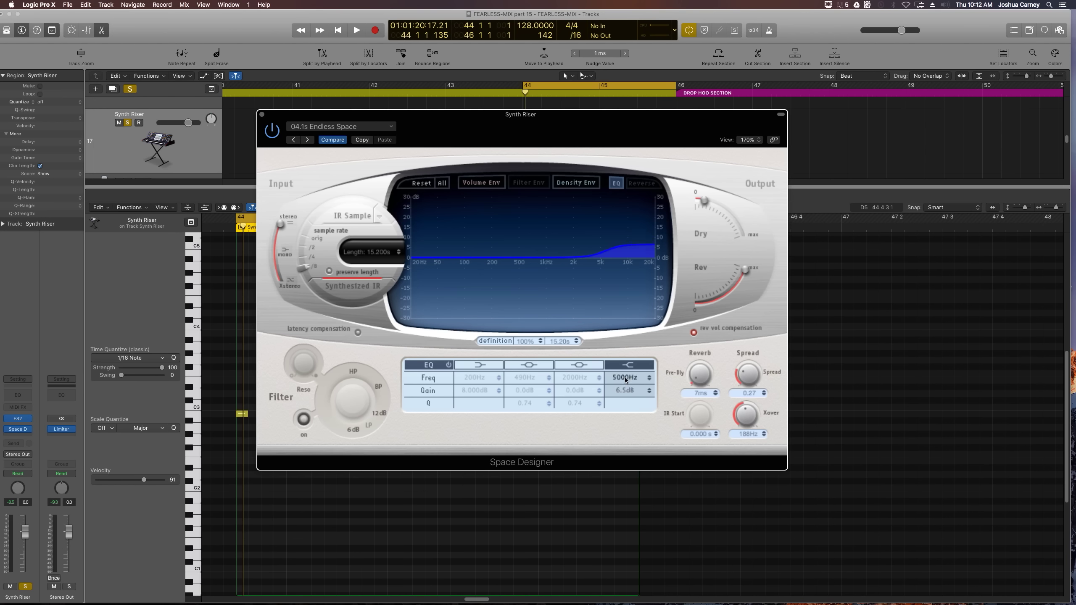
{"action": "double_click", "coordinate": [624, 377]}
{"action": "type", "text": "30"}
{"action": "key", "text": "Return"}
{"action": "left_click_drag", "start_coordinate": [626, 390], "coordinate": [626, 385]}
{"action": "key", "text": "space"}
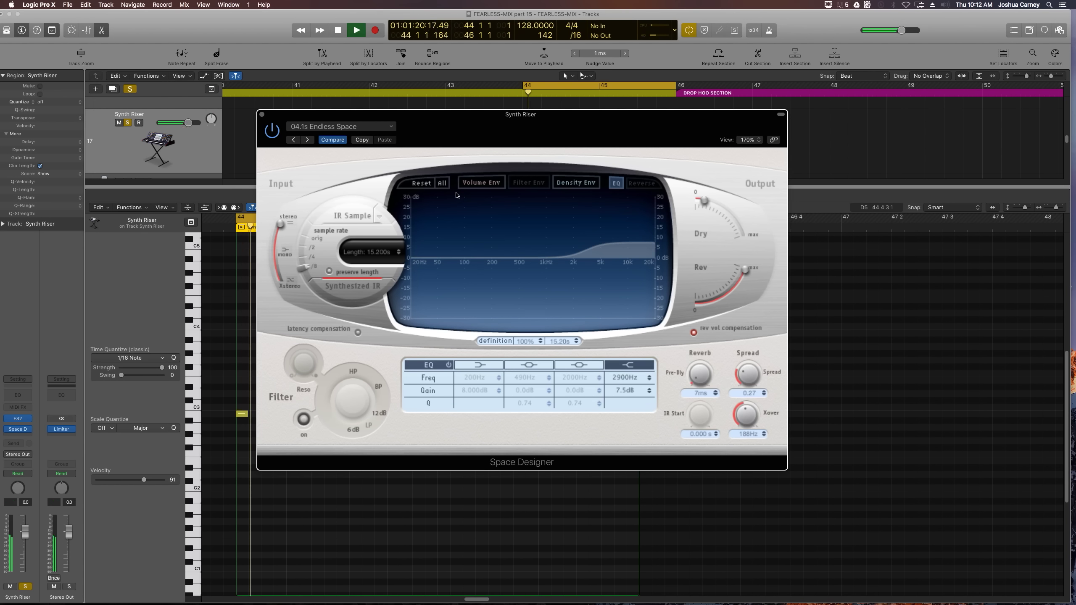
{"action": "key", "text": "space"}
Close the Space Designer window and select the Synth Riser track
{"action": "left_click", "coordinate": [262, 115]}
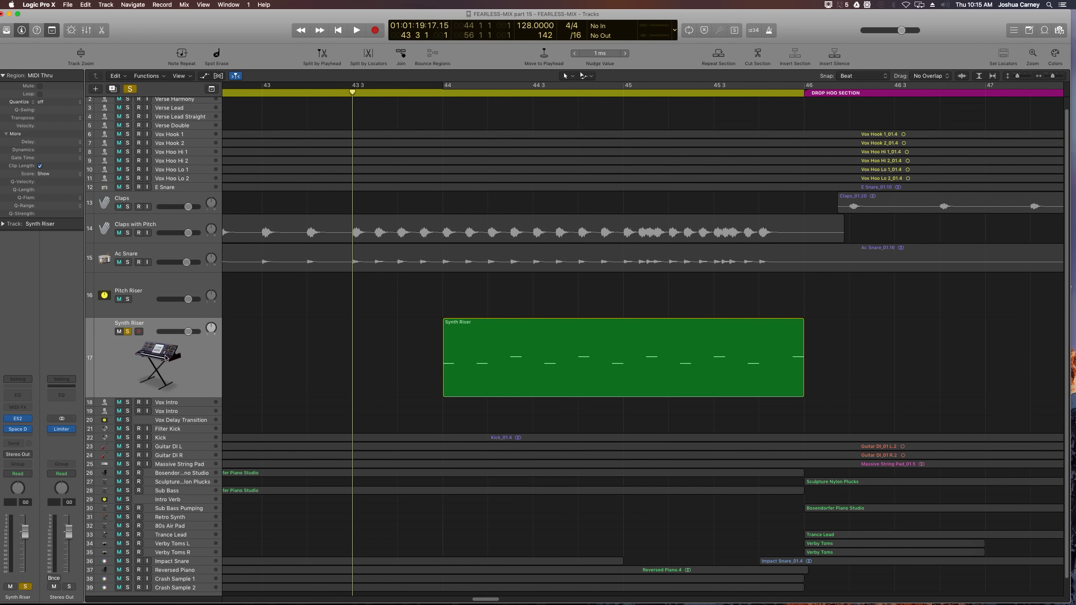
{"action": "left_click", "coordinate": [165, 358]}
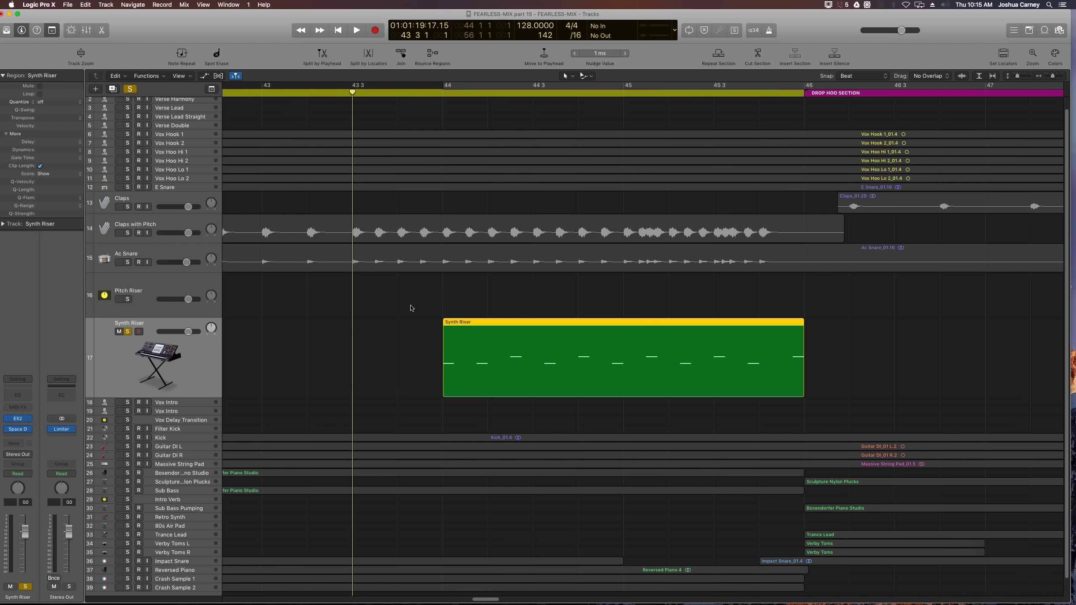
{"action": "left_click", "coordinate": [399, 343]}
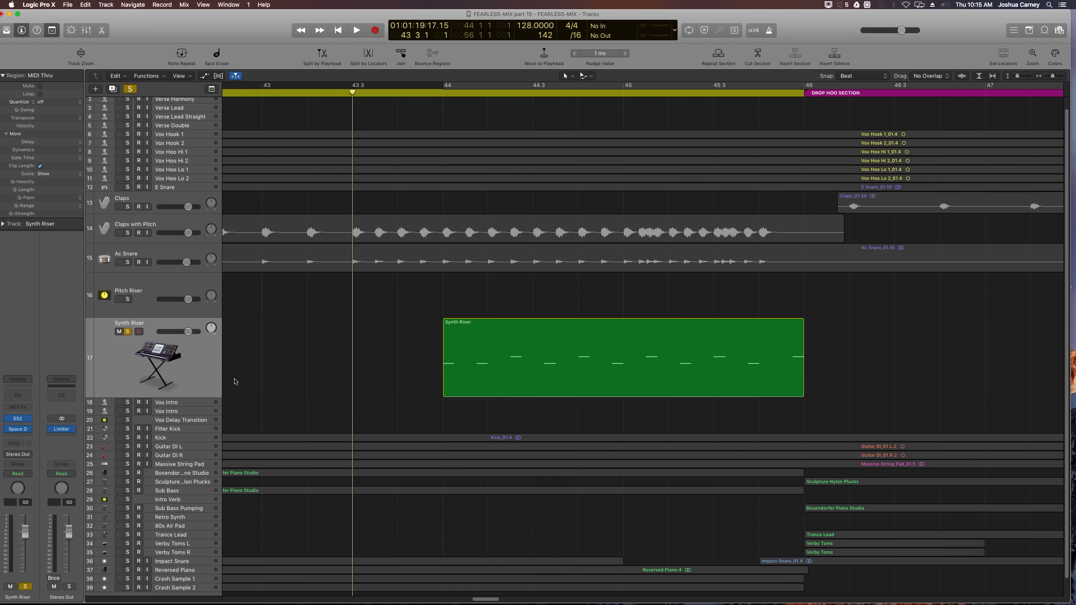
{"action": "left_click", "coordinate": [163, 373]}
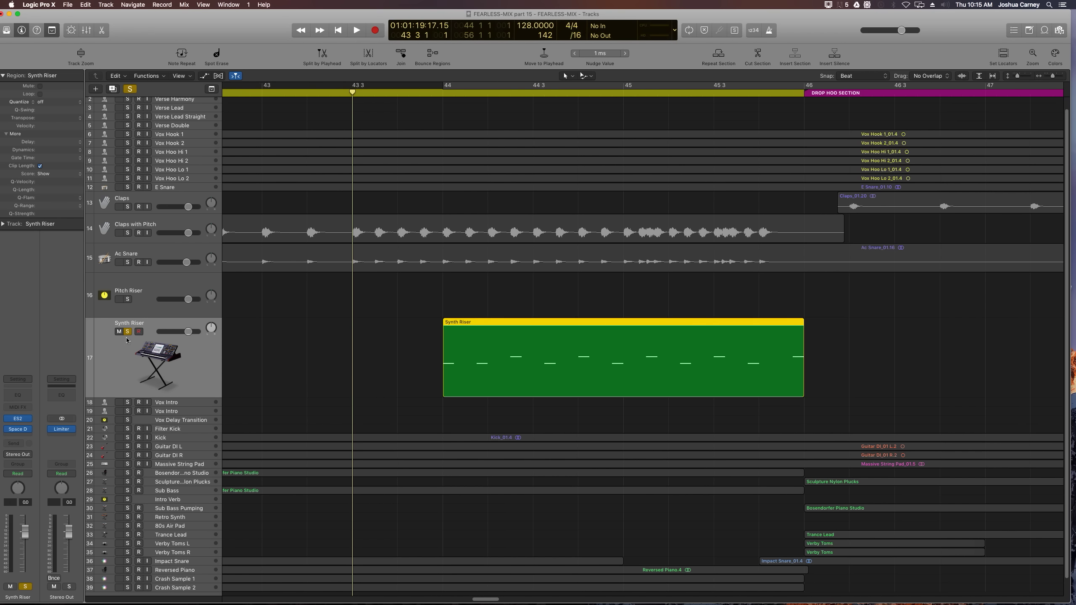
{"action": "left_click", "coordinate": [118, 297]}
{"action": "left_click", "coordinate": [118, 377]}
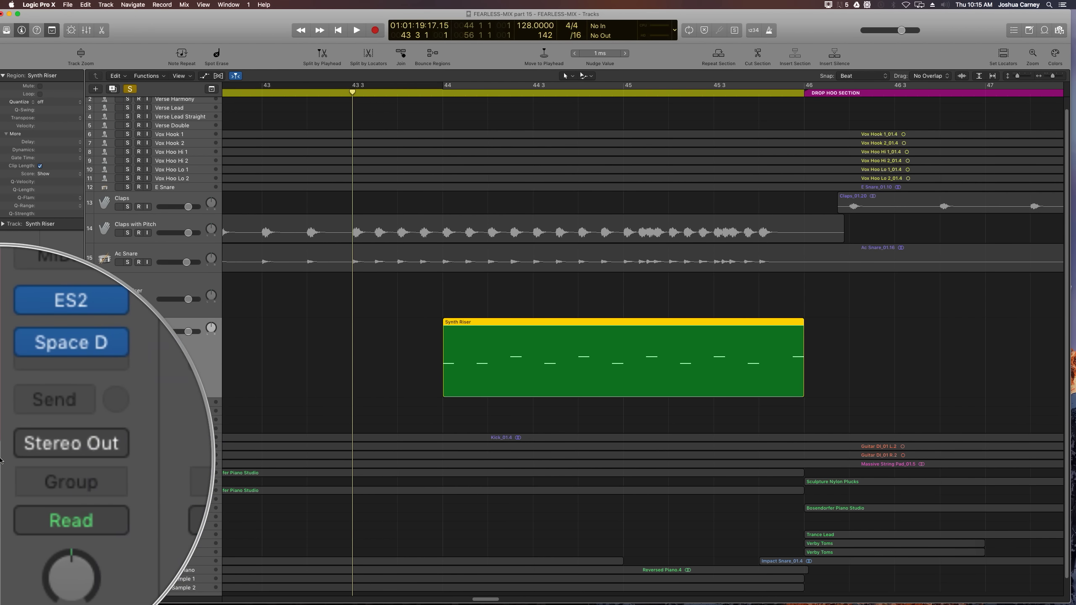
Route Synth Riser's output to Bus 8 → Pitch Riser
{"action": "left_click", "coordinate": [19, 454]}
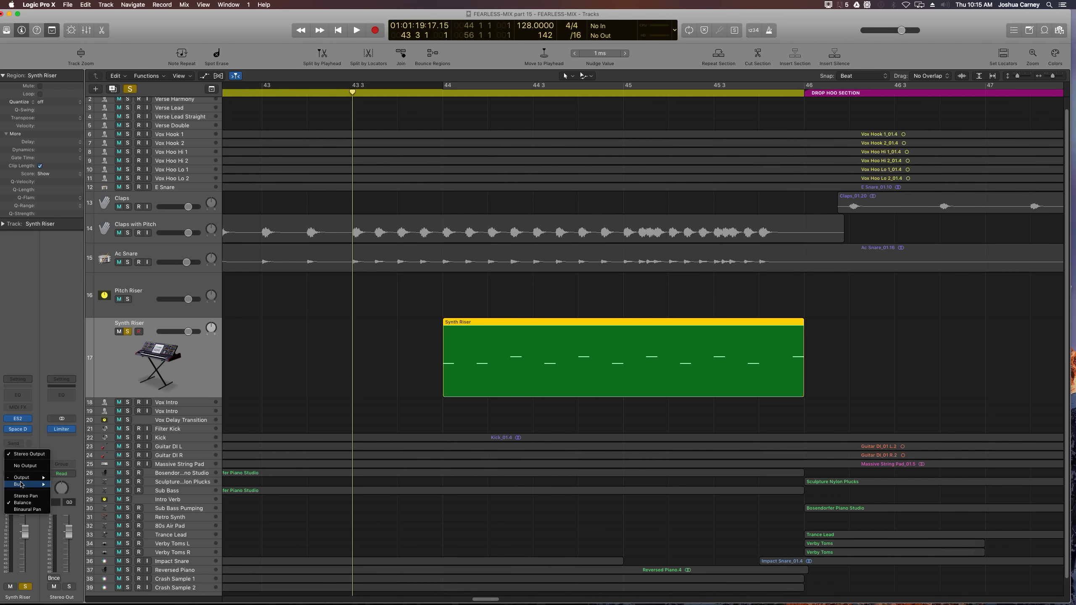
{"action": "mouse_move", "coordinate": [19, 484]}
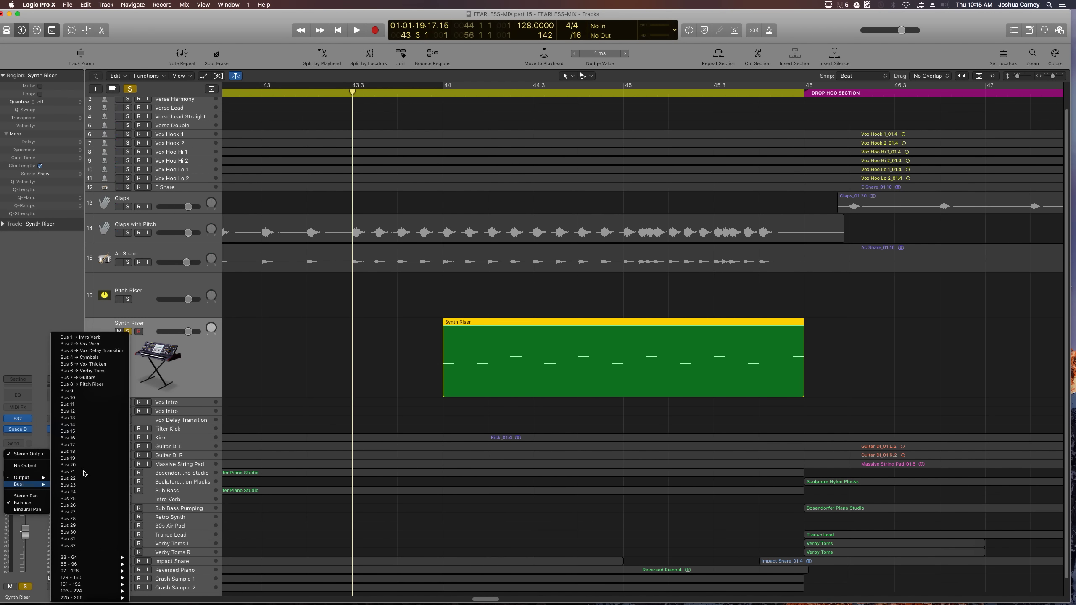
{"action": "left_click", "coordinate": [73, 385]}
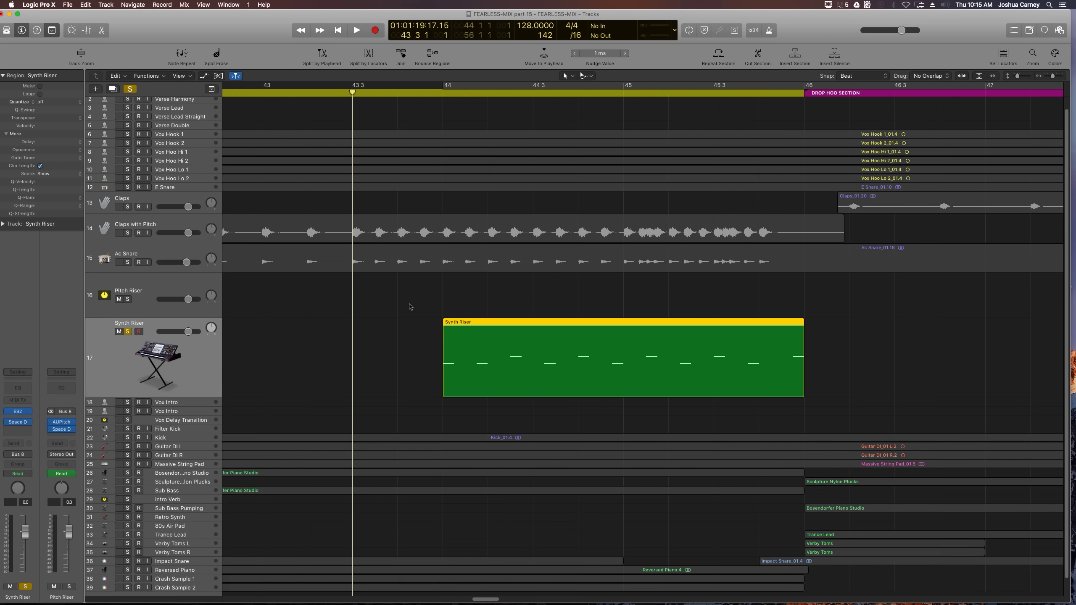
{"action": "key", "text": "space"}
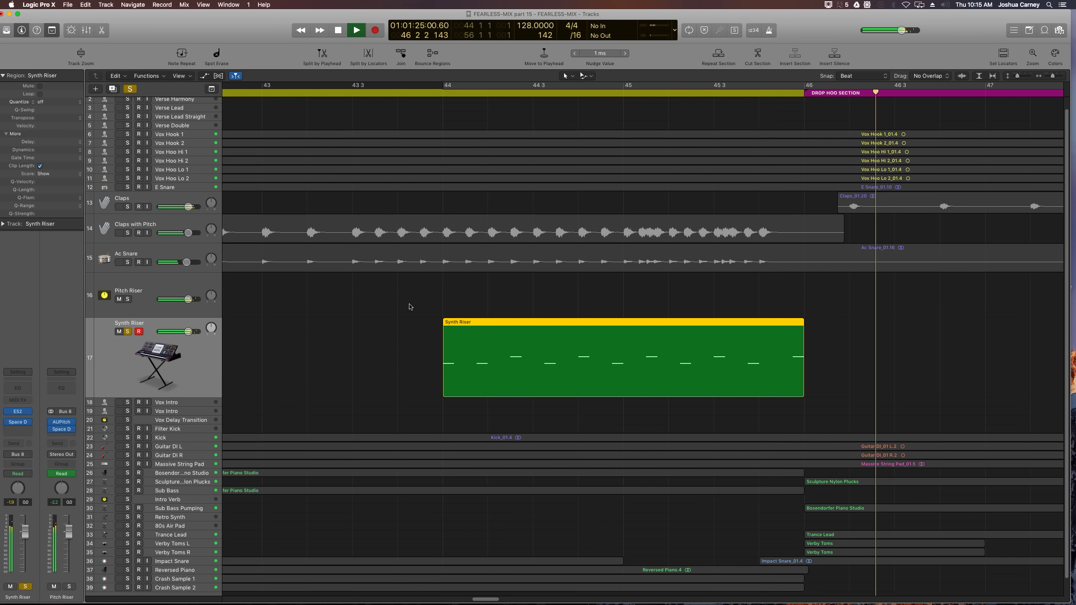
{"action": "key", "text": "super+Left"}
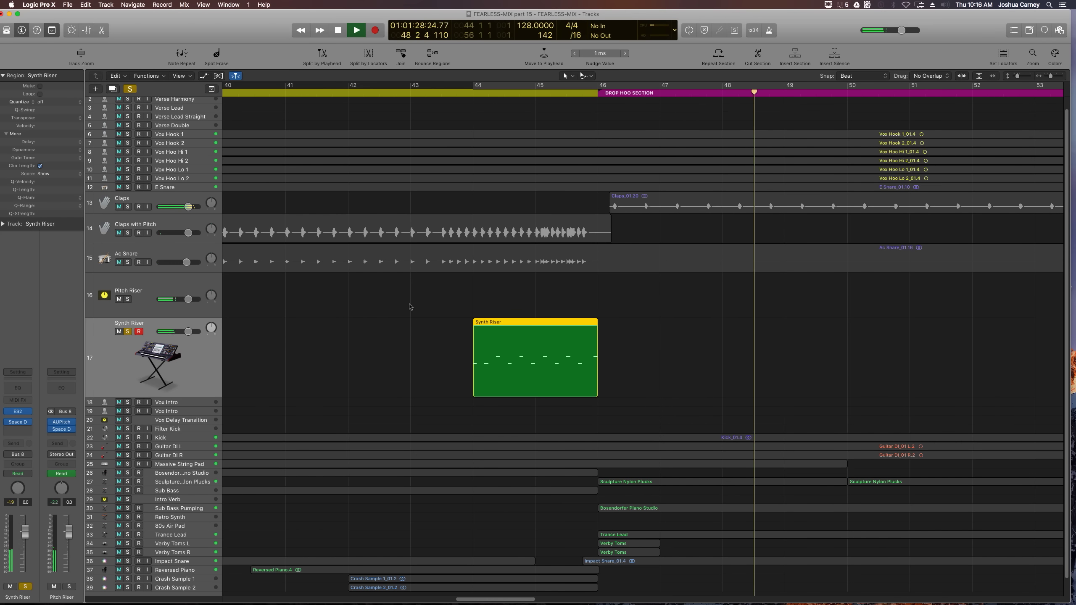
{"action": "key", "text": "space"}
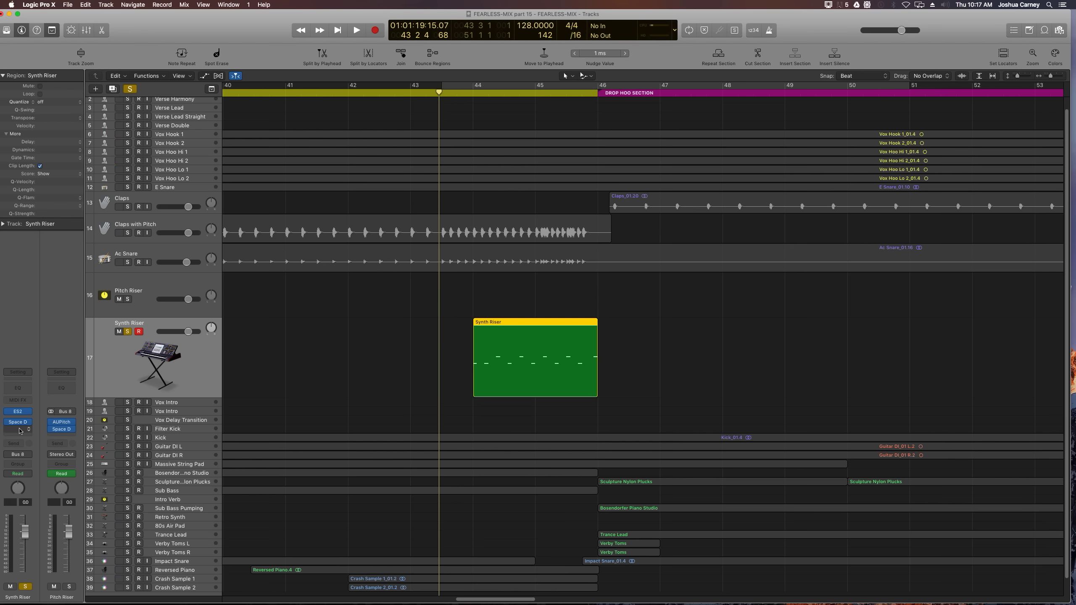
Insert a second Space Designer on Synth Riser using the 02.2s Large Choir Hall preset
{"action": "left_click", "coordinate": [20, 431]}
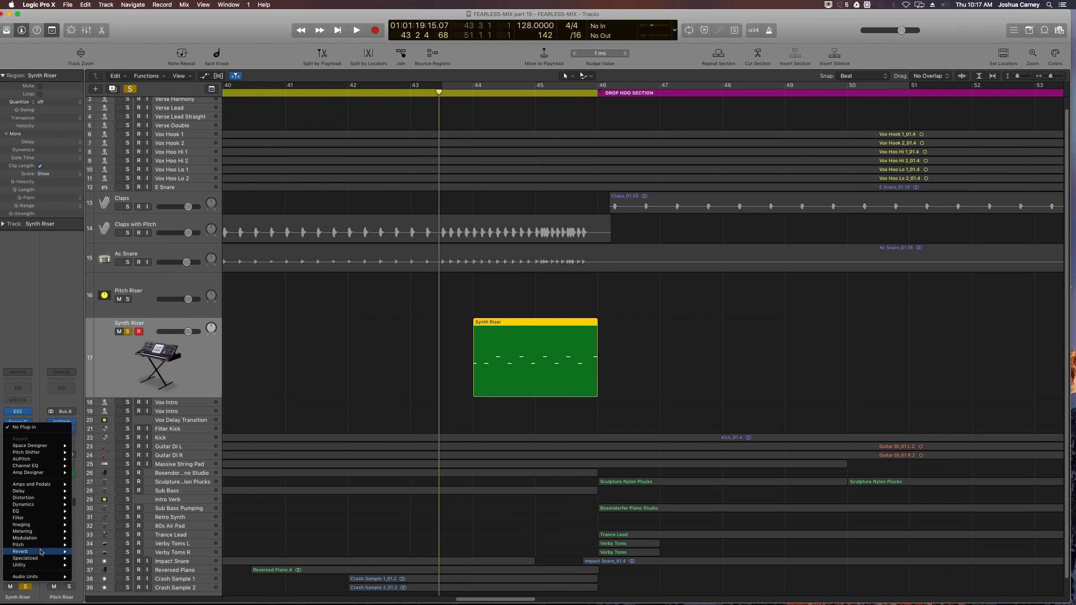
{"action": "left_click", "coordinate": [184, 101]}
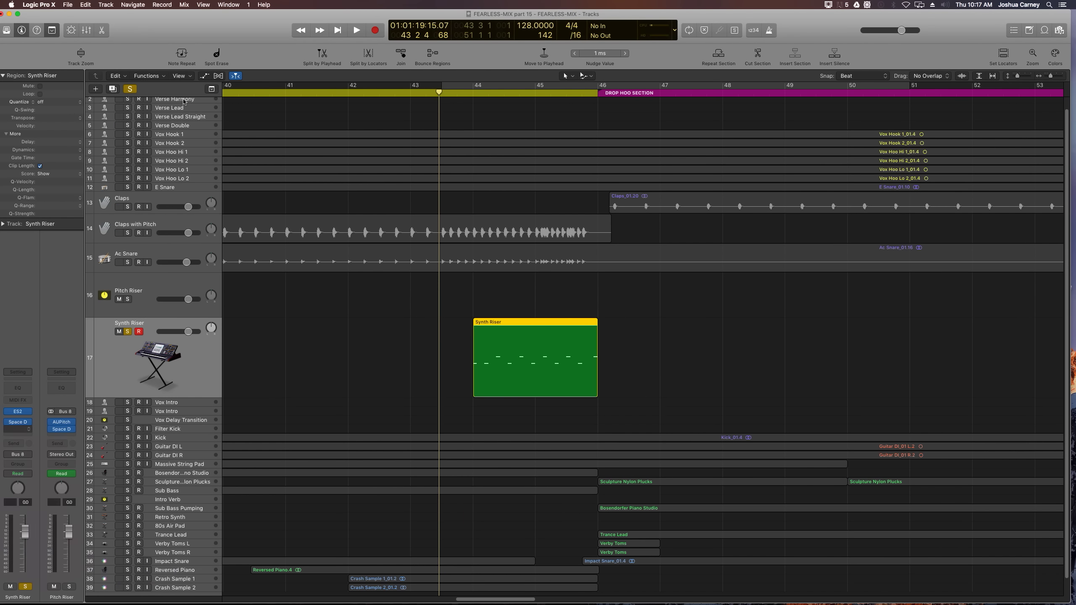
{"action": "left_click", "coordinate": [17, 422]}
{"action": "left_click_drag", "start_coordinate": [114, 49], "coordinate": [318, 173]}
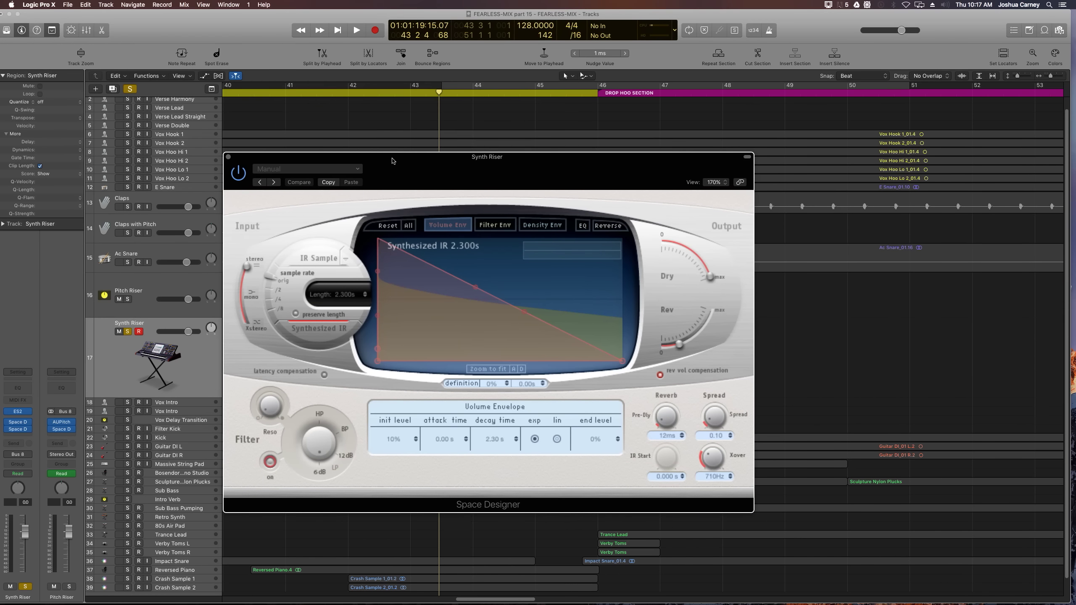
{"action": "left_click", "coordinate": [317, 172]}
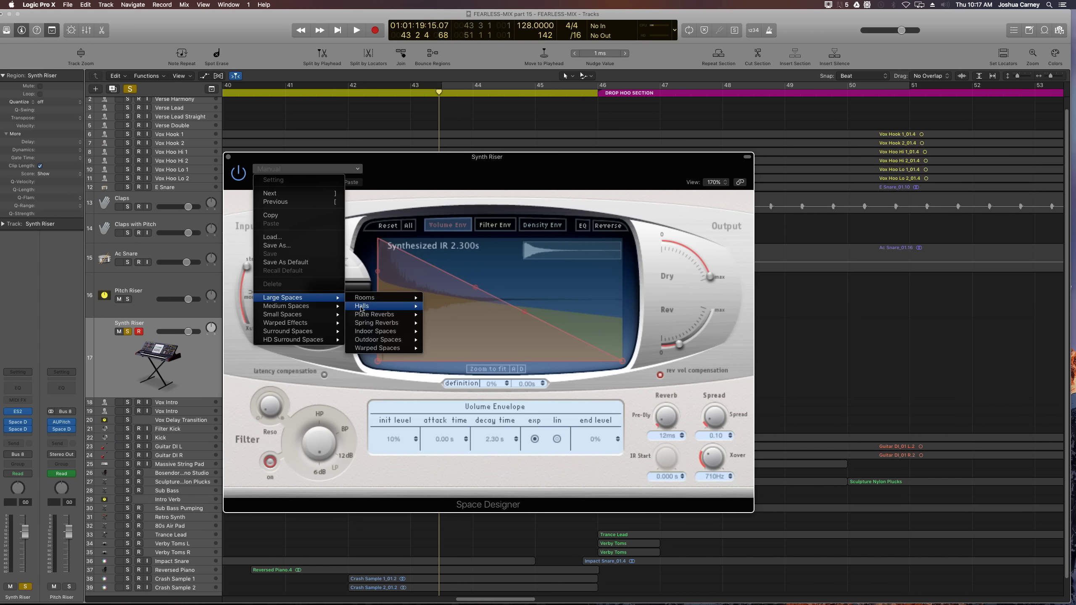
{"action": "mouse_move", "coordinate": [360, 309]}
{"action": "left_click", "coordinate": [469, 202]}
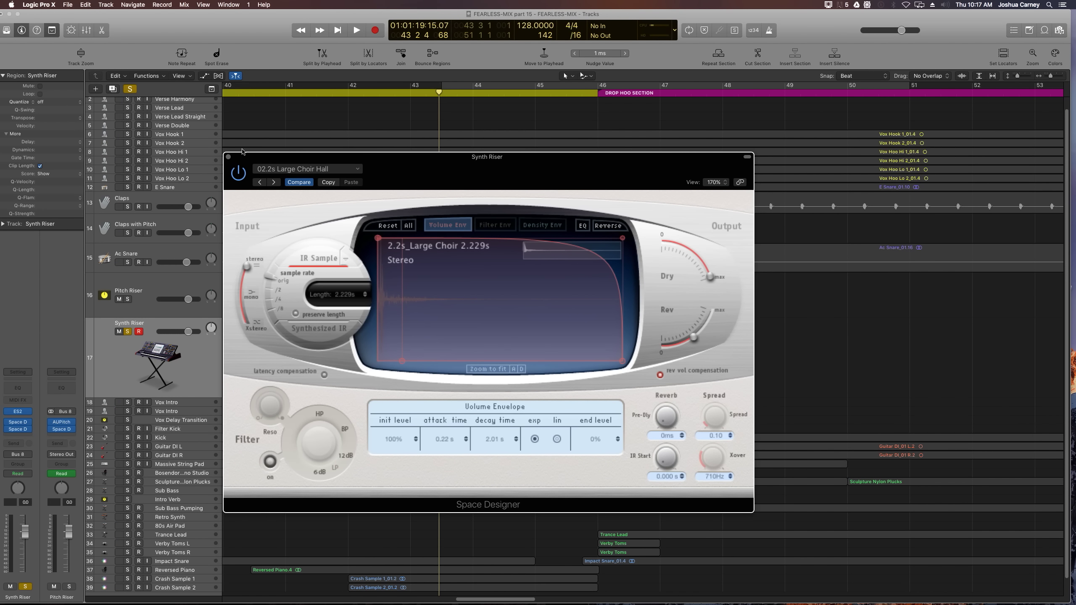
{"action": "left_click", "coordinate": [228, 158]}
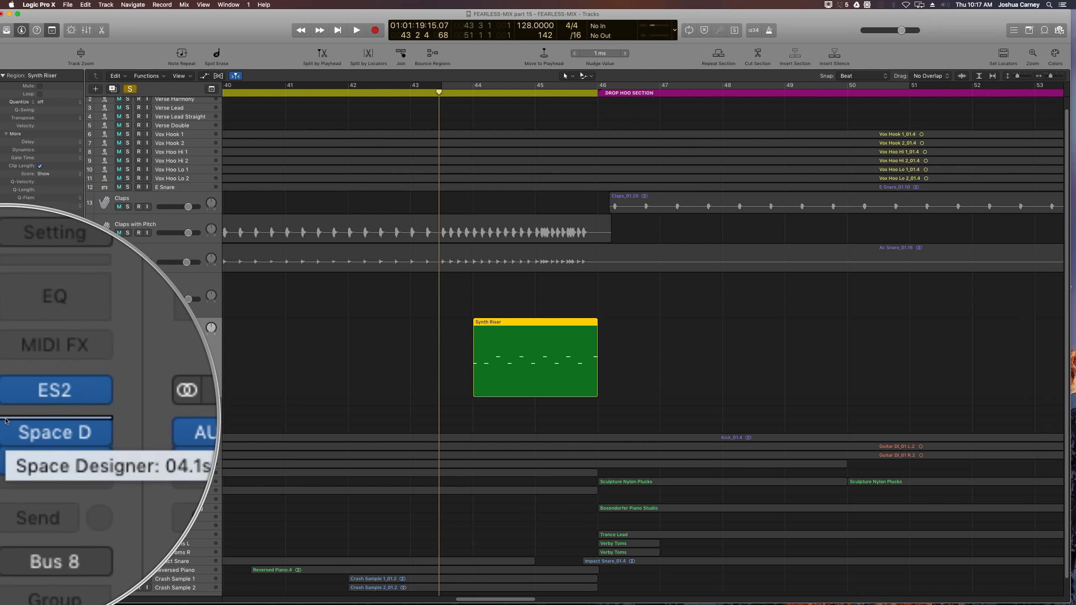
Insert a stereo Pitch Shifter on the Synth Riser channel
{"action": "left_click", "coordinate": [6, 421]}
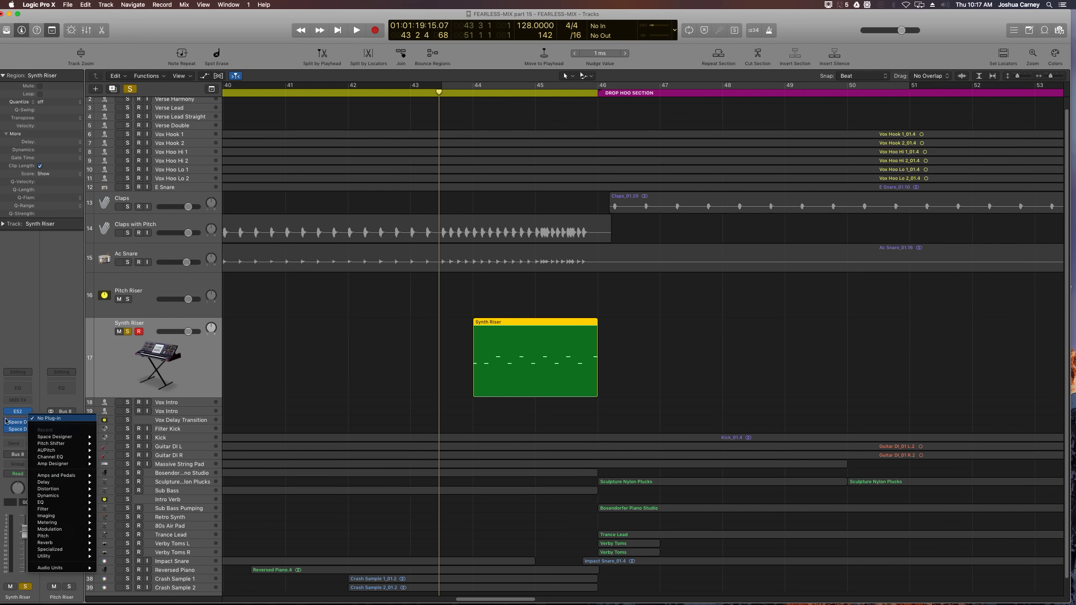
{"action": "mouse_move", "coordinate": [68, 539]}
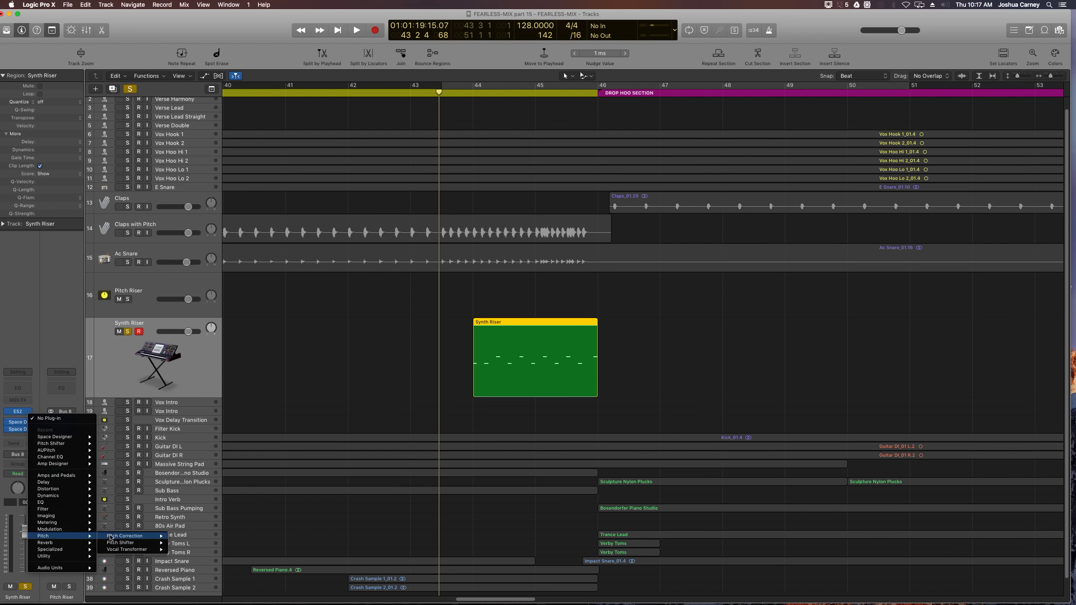
{"action": "mouse_move", "coordinate": [114, 544]}
{"action": "left_click", "coordinate": [185, 543]}
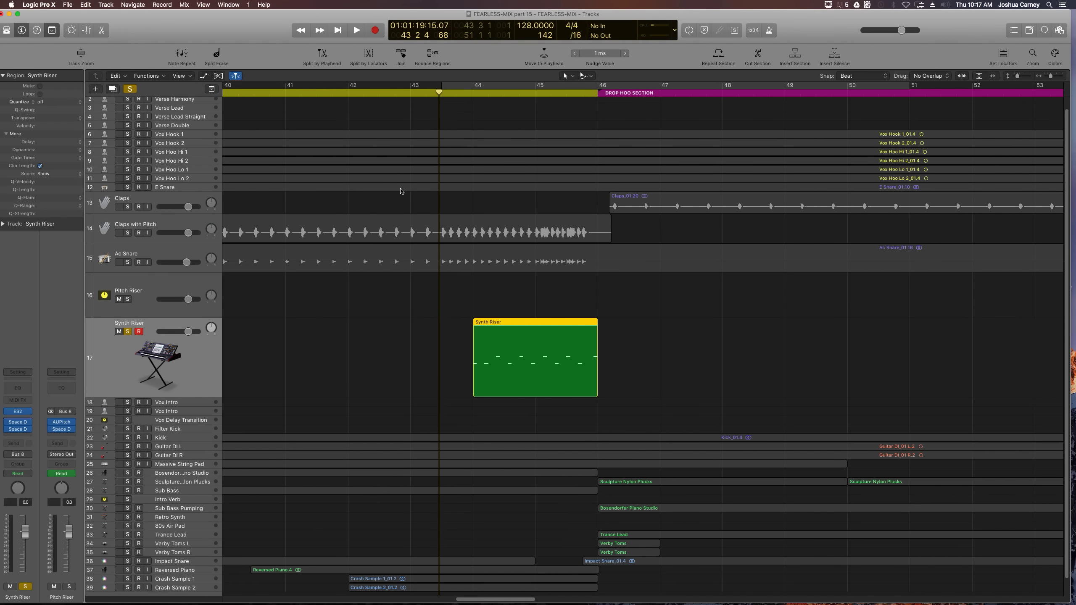
Set the Pitch Shifter's Semi Tones to 12 and close its window
{"action": "left_click_drag", "start_coordinate": [226, 42], "coordinate": [371, 156]}
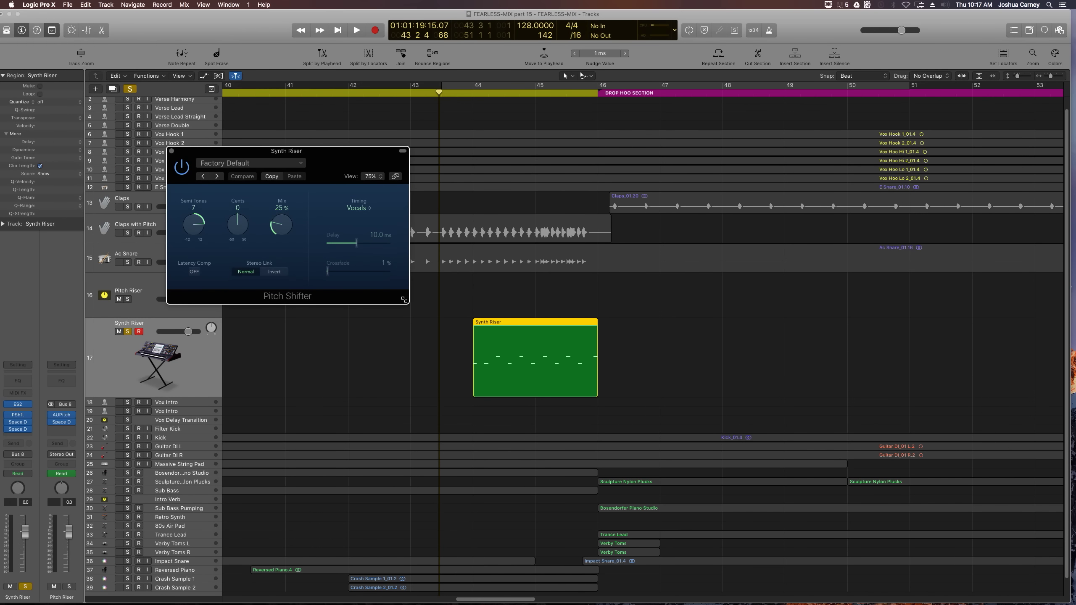
{"action": "left_click_drag", "start_coordinate": [406, 301], "coordinate": [452, 380]}
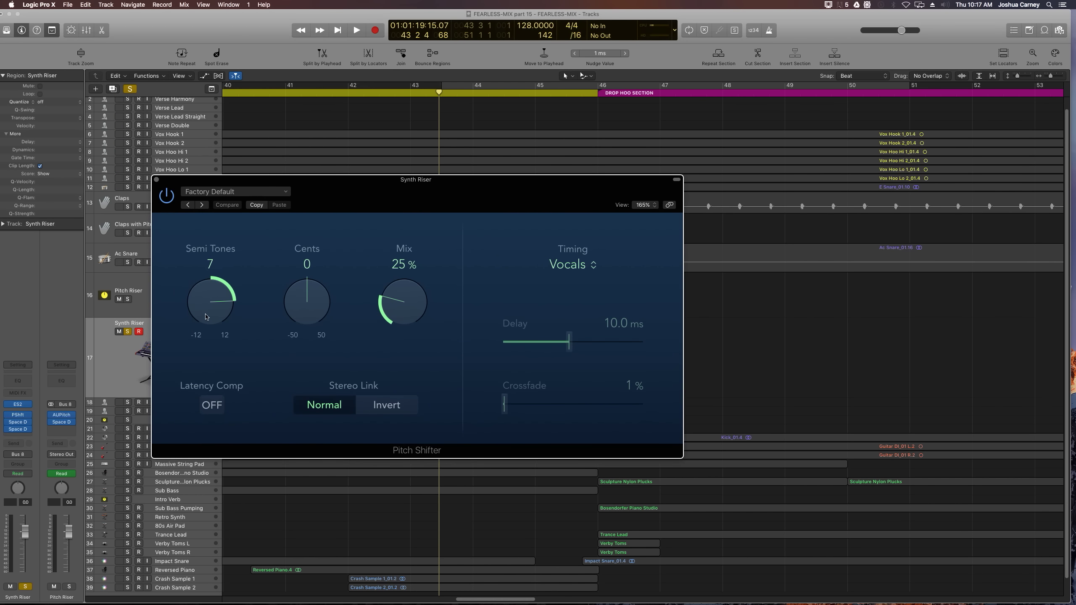
{"action": "left_click_drag", "start_coordinate": [206, 317], "coordinate": [202, 238]}
{"action": "left_click", "coordinate": [156, 181]}
Audition the riser looping bars 44–51, then turn off the loop and unsolo Synth Riser
{"action": "key", "text": "c"}
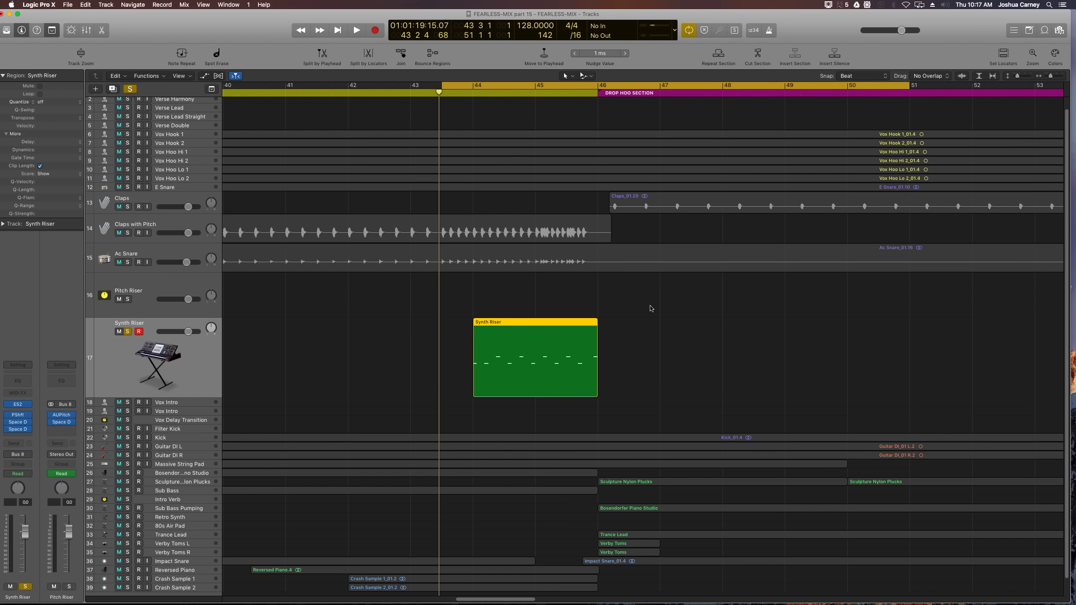
{"action": "key", "text": "space"}
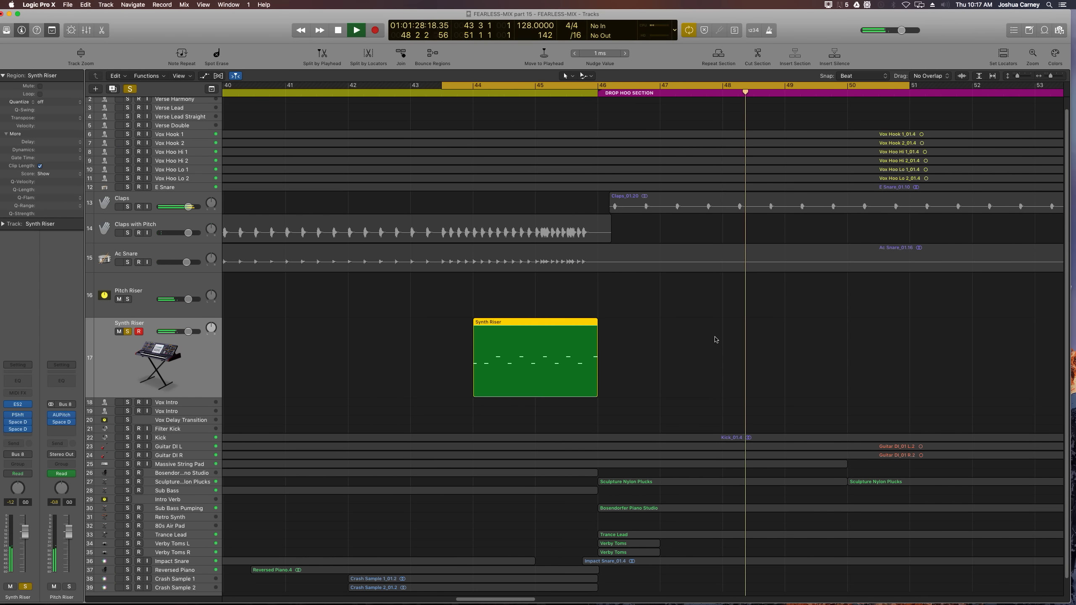
{"action": "key", "text": "c"}
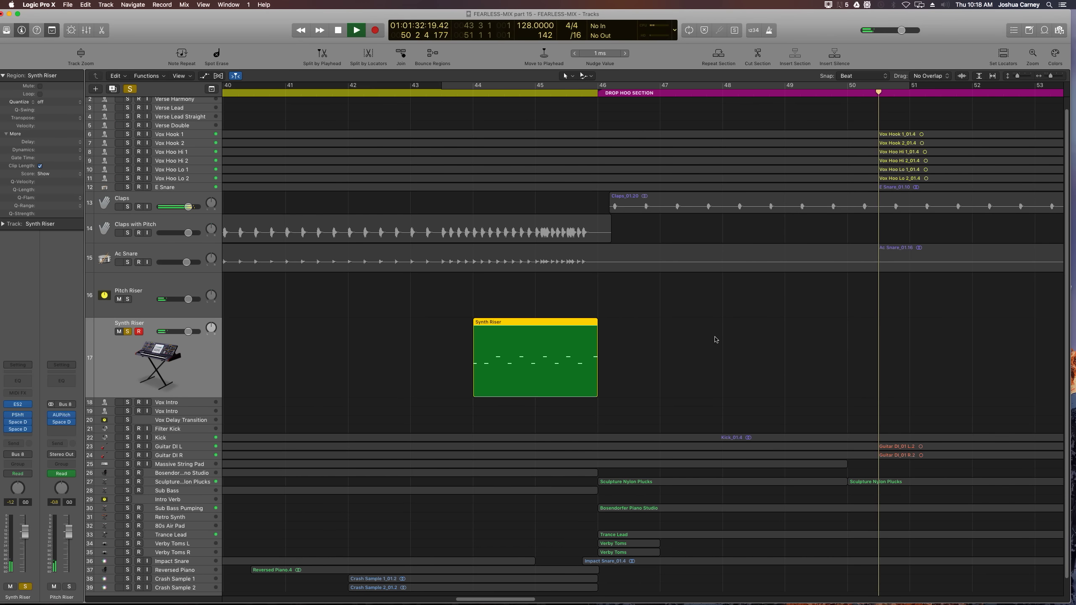
{"action": "key", "text": "s"}
{"action": "scroll", "coordinate": [629, 360], "scroll_direction": "down", "scroll_amount": 1}
Extend the Synth Riser region to bar 50 and show enlarged automation lanes
{"action": "key", "text": "c"}
{"action": "key", "text": "space"}
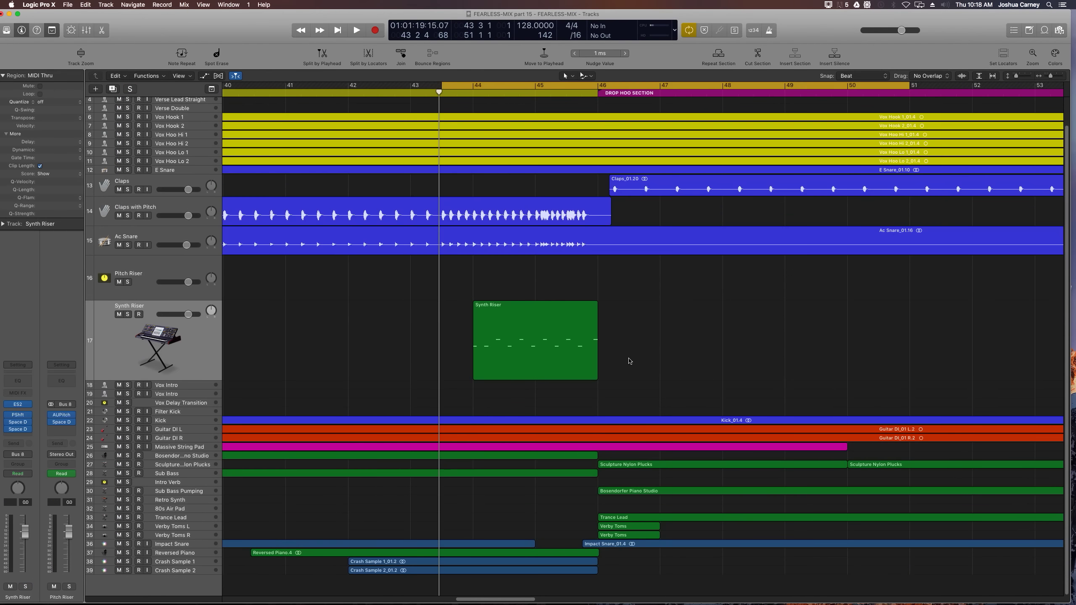
{"action": "key", "text": "c"}
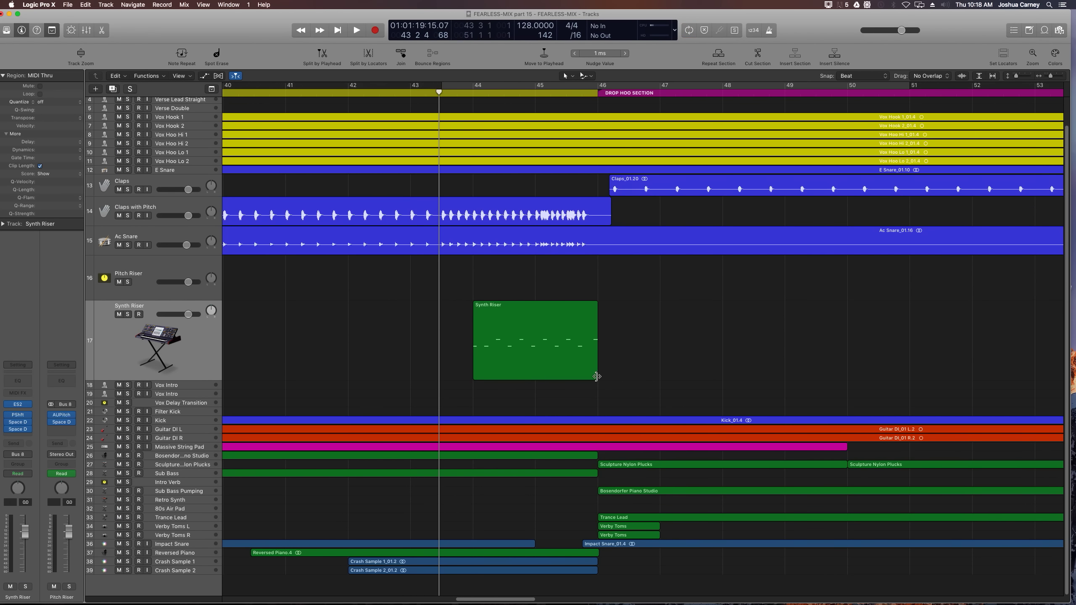
{"action": "left_click_drag", "start_coordinate": [597, 376], "coordinate": [847, 363]}
{"action": "key", "text": "a"}
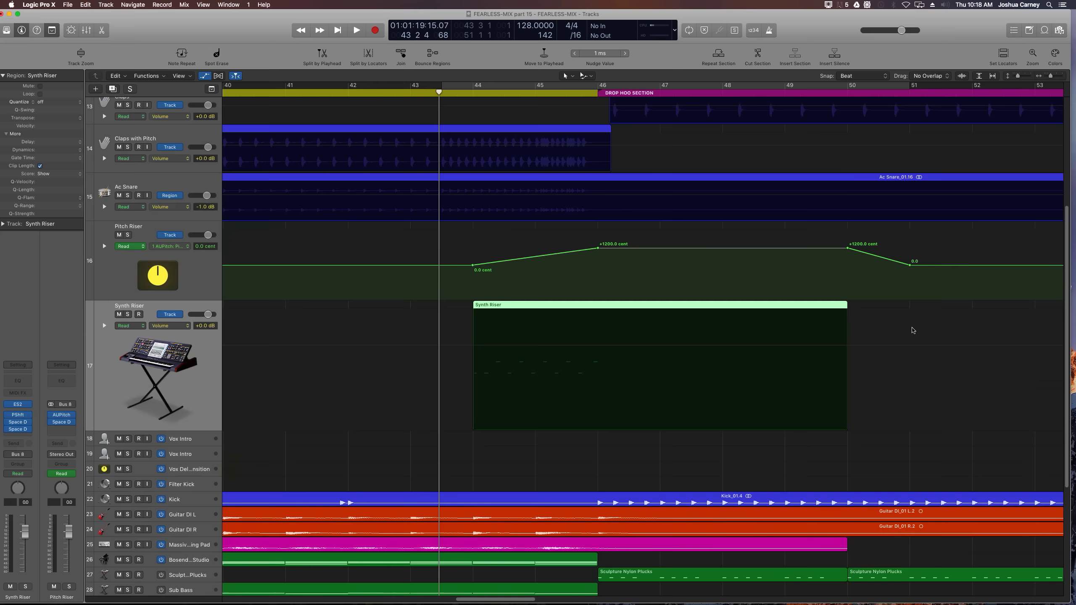
{"action": "key", "text": "cmd+Down"}
{"action": "key", "text": "cmd+Down"}
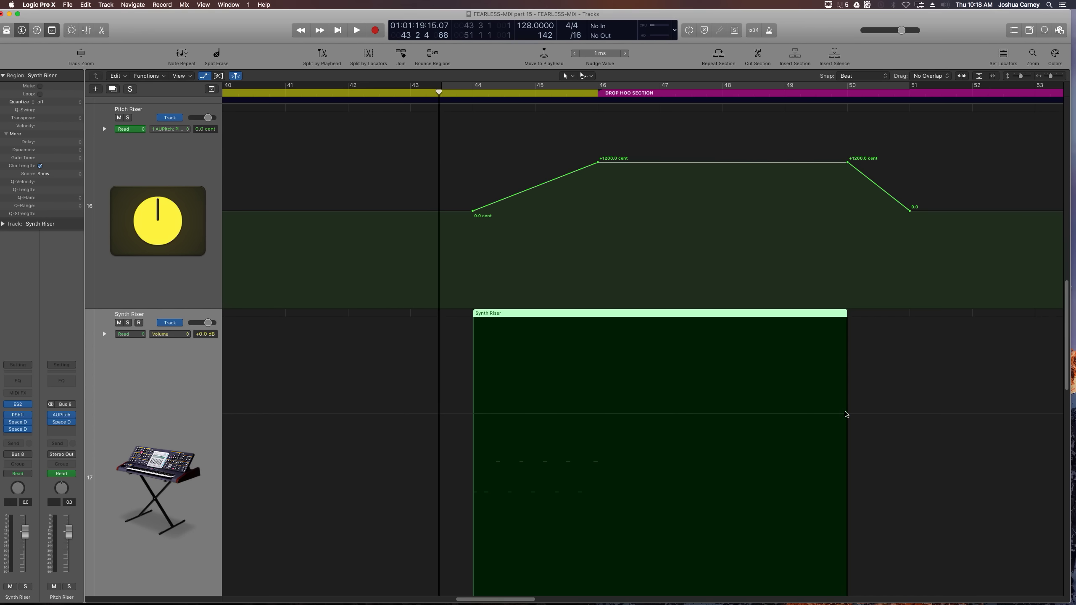
Draw region volume automation rising from -6.7 dB to 0 dB at bar 46, then fading to -∞
{"action": "key", "text": "super+Up"}
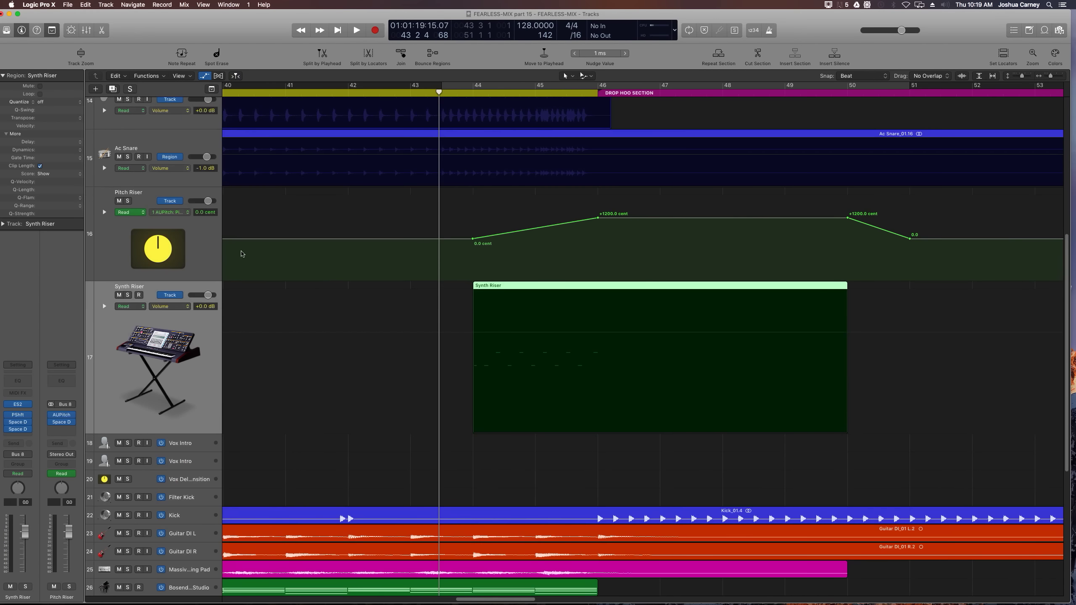
{"action": "left_click", "coordinate": [167, 296]}
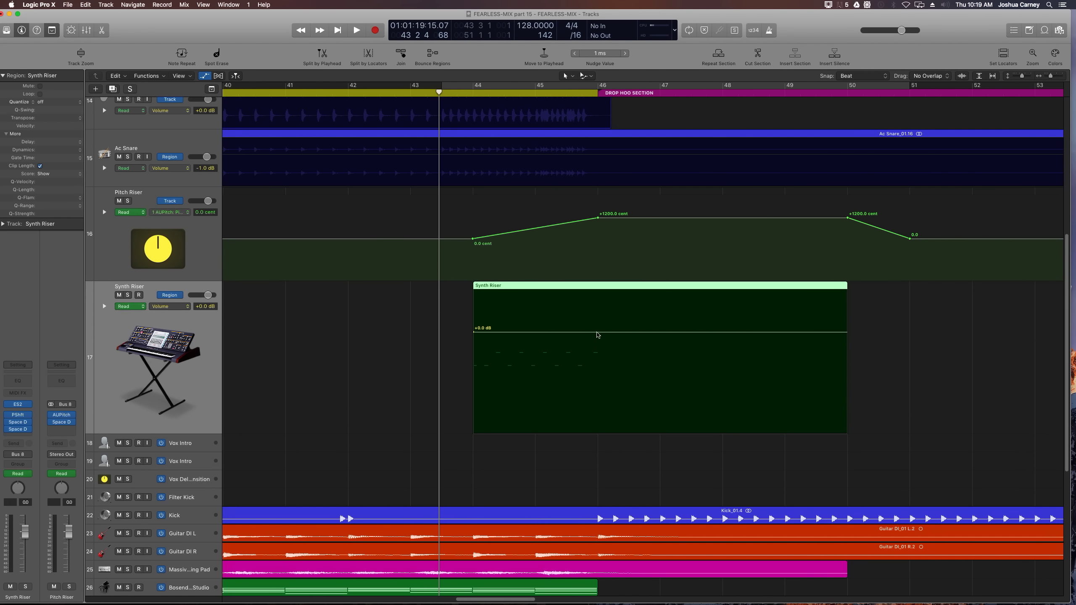
{"action": "left_click", "coordinate": [599, 93]}
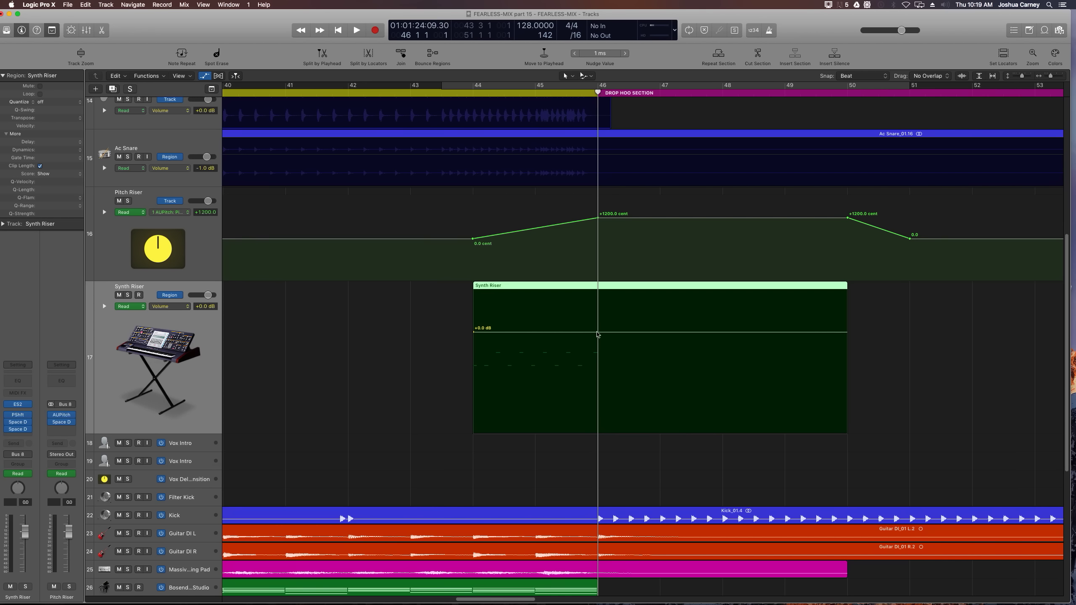
{"action": "left_click", "coordinate": [597, 334]}
{"action": "left_click_drag", "start_coordinate": [473, 334], "coordinate": [468, 364]}
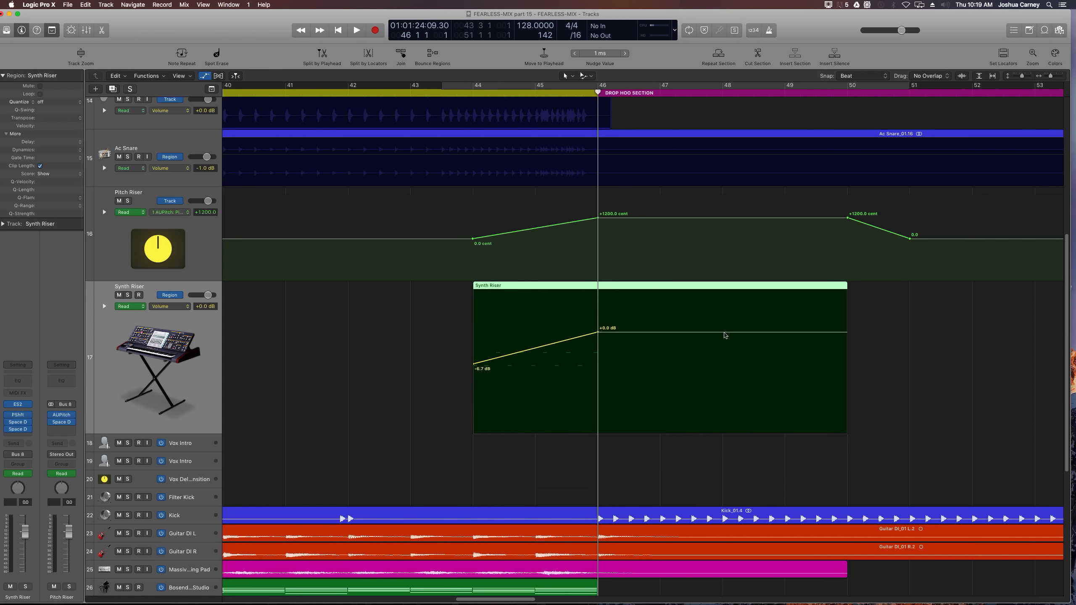
{"action": "left_click", "coordinate": [656, 333]}
{"action": "left_click_drag", "start_coordinate": [848, 335], "coordinate": [855, 471]}
{"action": "left_click", "coordinate": [469, 95]}
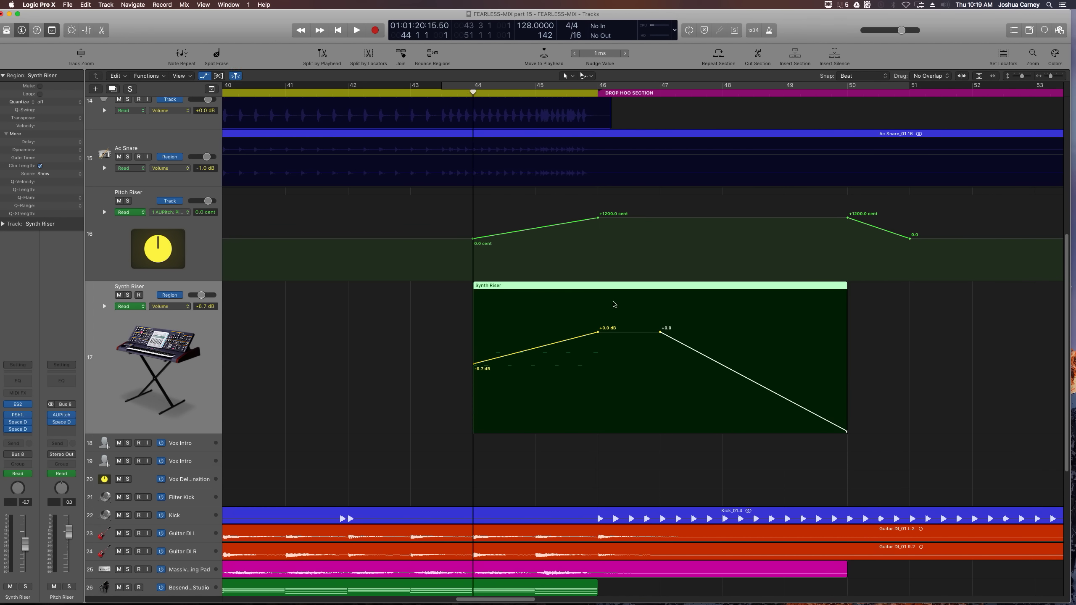
Hide automation, zoom out, and set Snap to Bar
{"action": "key", "text": "a"}
{"action": "key", "text": "super+Up"}
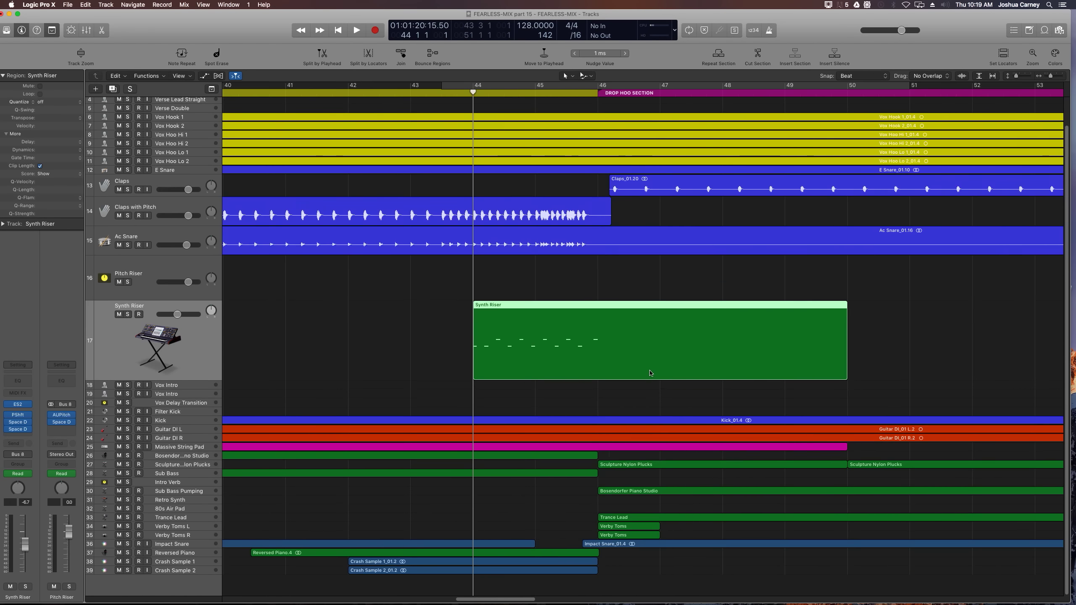
{"action": "key", "text": "super+Left"}
{"action": "key", "text": "super+Left"}
{"action": "key", "text": "super+Left"}
{"action": "key", "text": "super+Left"}
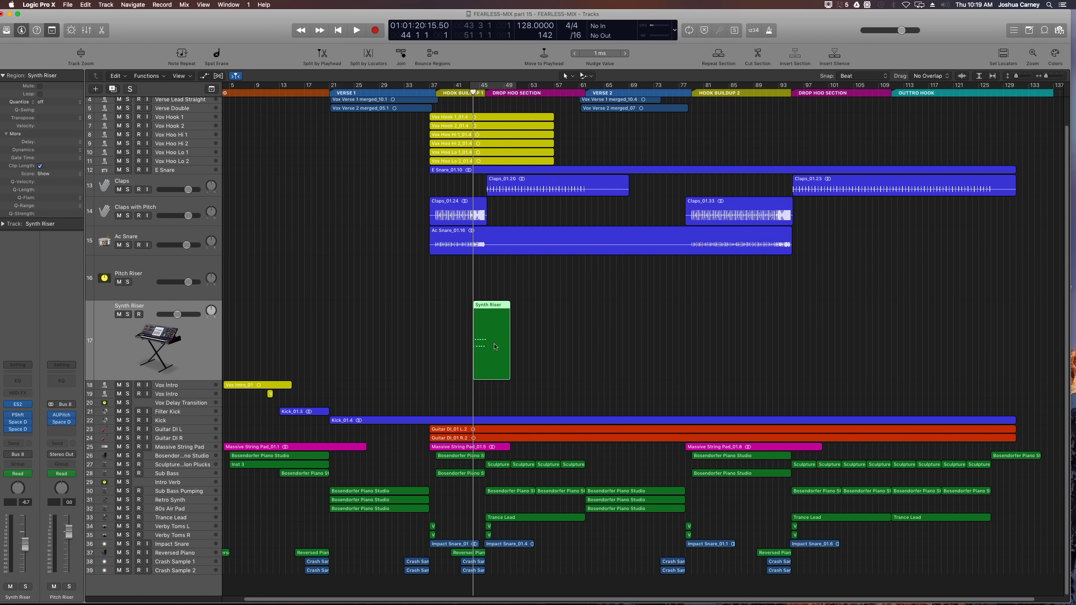
{"action": "left_click", "coordinate": [856, 76]}
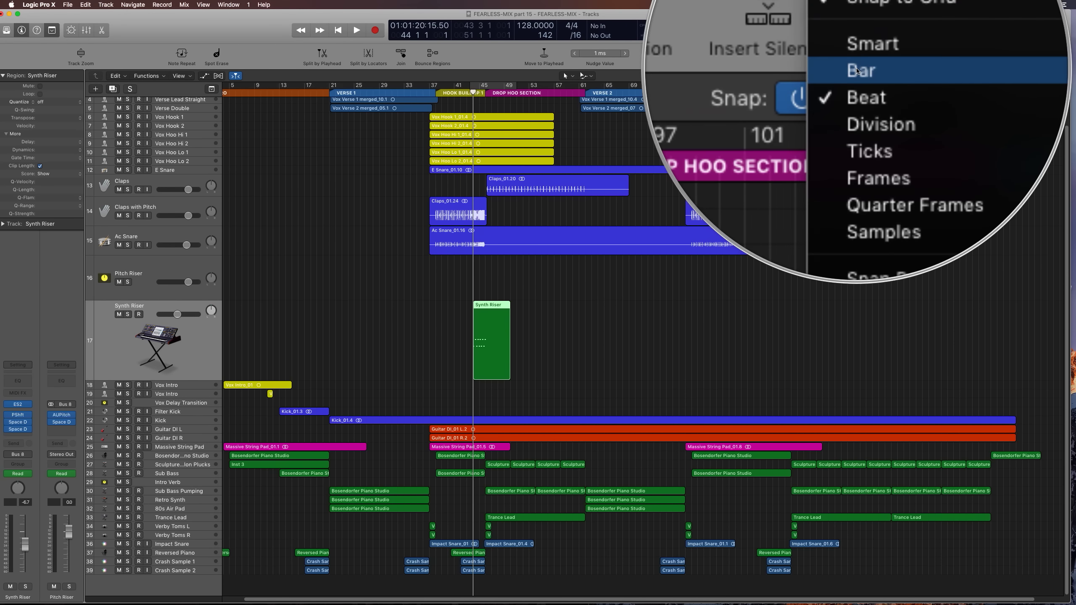
{"action": "left_click", "coordinate": [856, 70]}
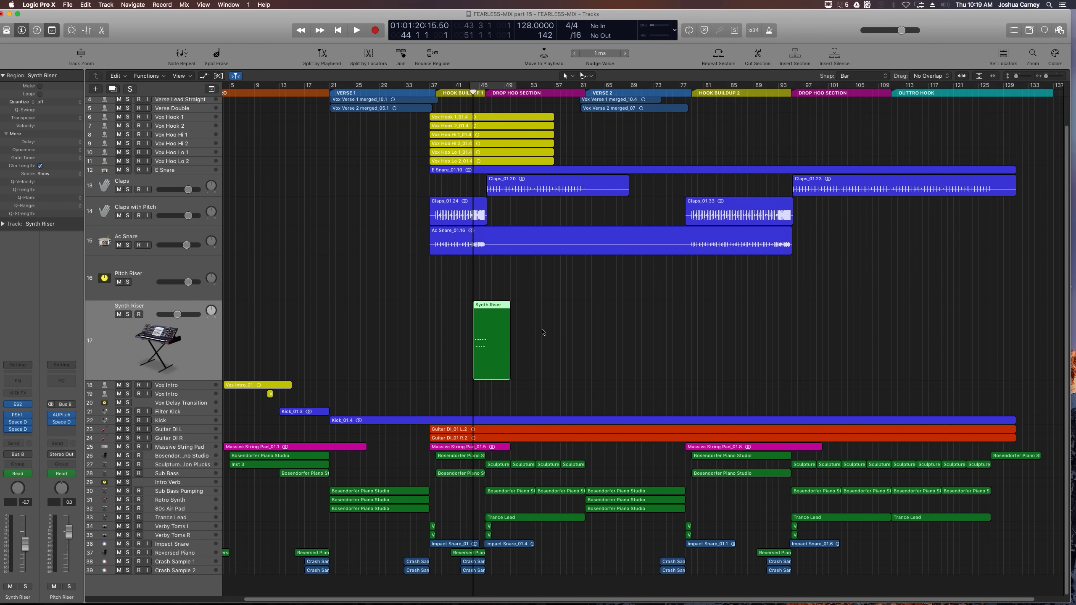
Option-drag copies of the Synth Riser region to bars 93 and 125
{"action": "left_click_drag", "start_coordinate": [501, 340], "coordinate": [805, 341]}
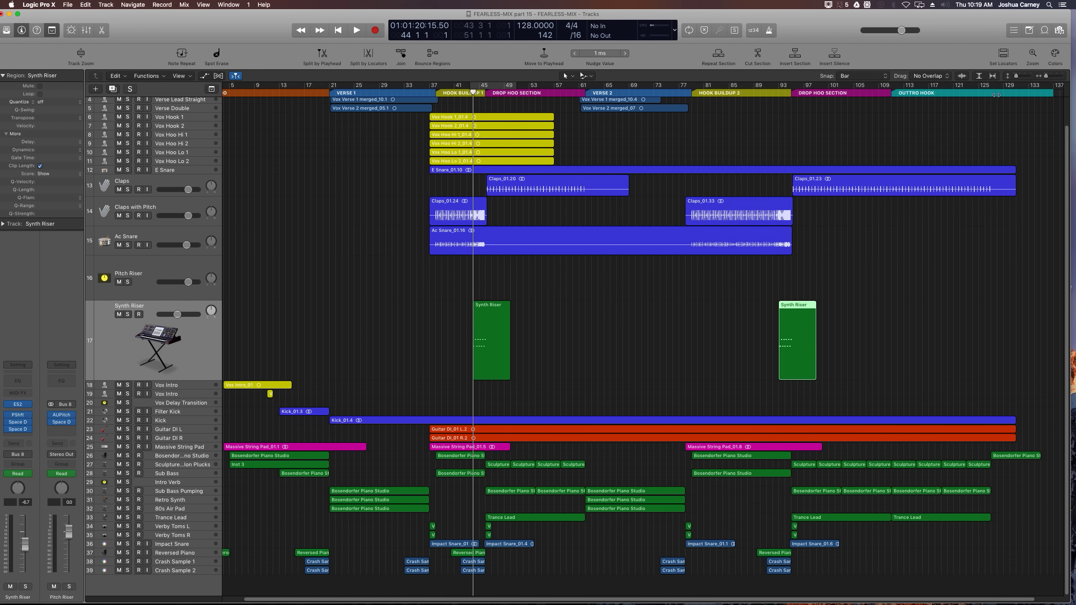
{"action": "scroll", "coordinate": [996, 95], "scroll_direction": "up", "scroll_amount": 5}
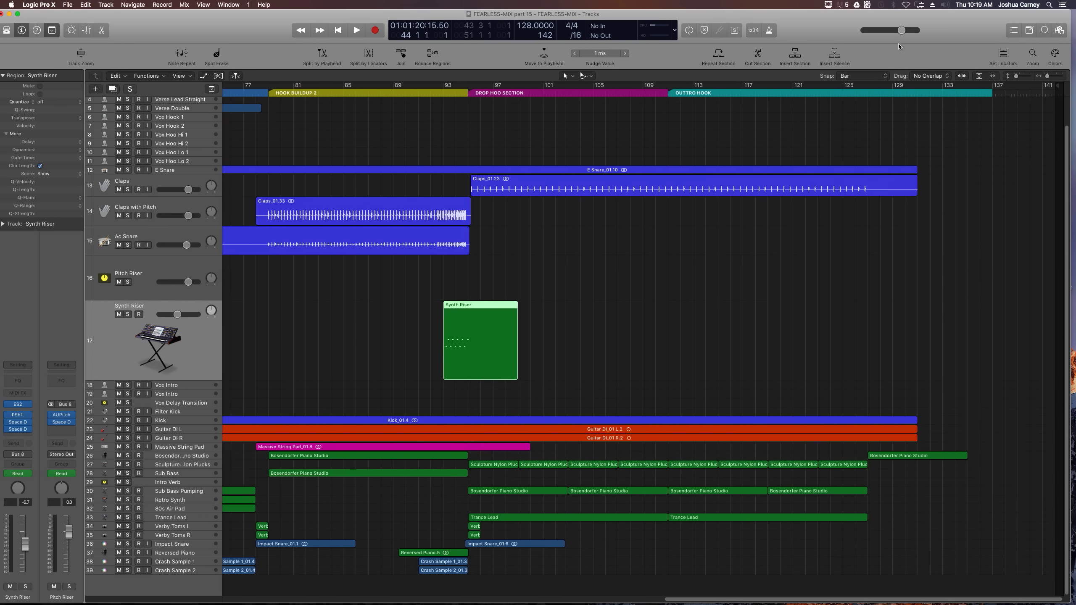
{"action": "left_click_drag", "start_coordinate": [894, 95], "coordinate": [867, 109]}
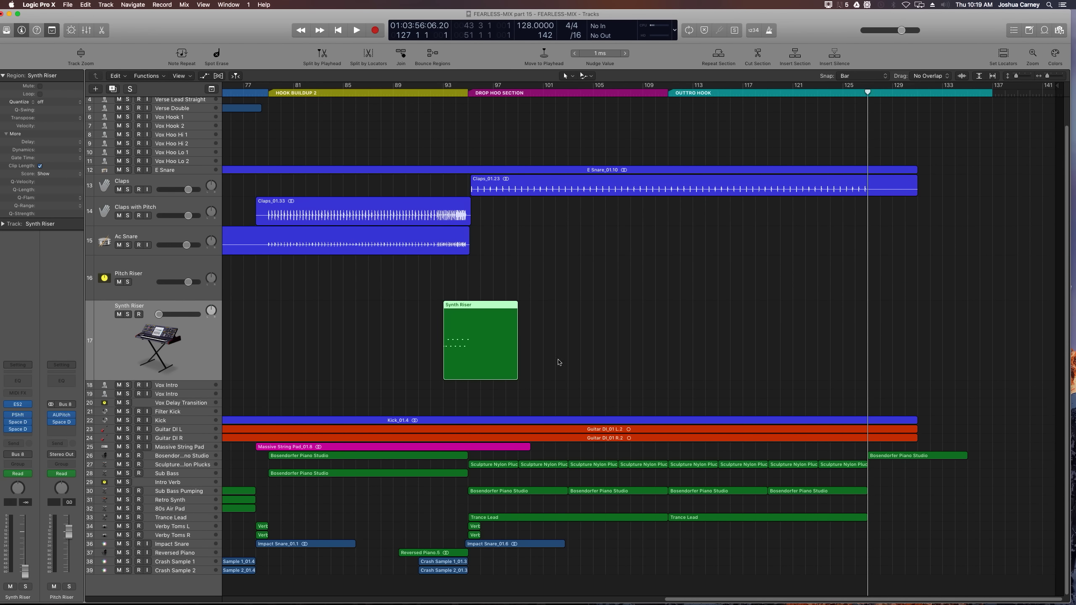
{"action": "left_click_drag", "start_coordinate": [499, 361], "coordinate": [879, 368]}
{"action": "key", "text": "super+Left"}
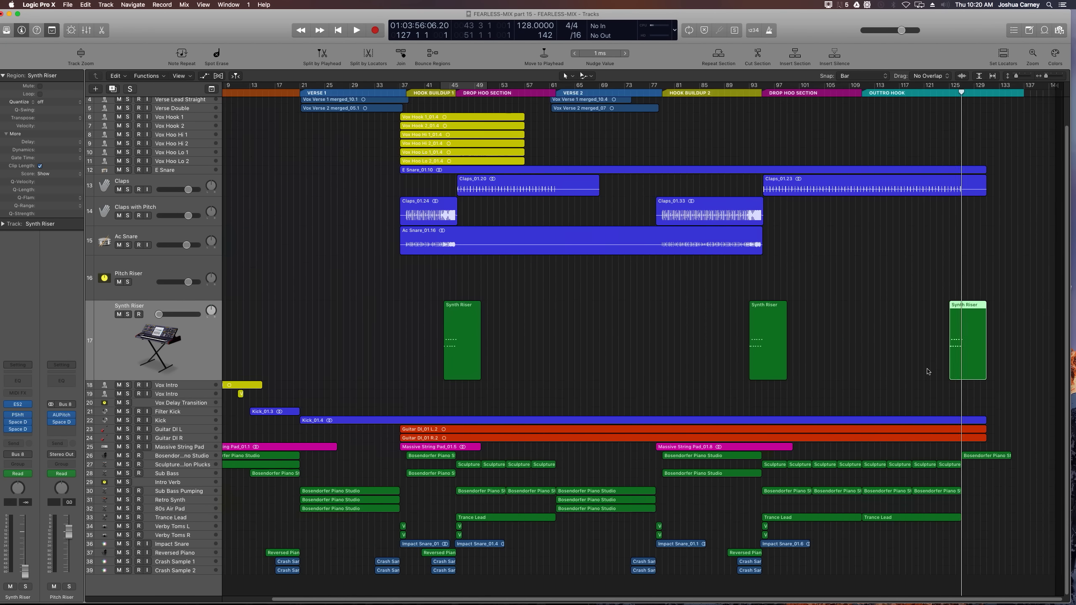
{"action": "key", "text": "super+Left"}
{"action": "left_click", "coordinate": [433, 89]}
{"action": "scroll", "coordinate": [449, 288], "scroll_direction": "up", "scroll_amount": 3}
{"action": "scroll", "coordinate": [449, 289], "scroll_direction": "down", "scroll_amount": 3}
{"action": "left_click", "coordinate": [543, 281]}
{"action": "key", "text": "super+Right"}
{"action": "key", "text": "super+Right"}
{"action": "key", "text": "super+Right"}
{"action": "left_click", "coordinate": [618, 340]}
{"action": "left_click", "coordinate": [545, 333]}
{"action": "key", "text": "space"}
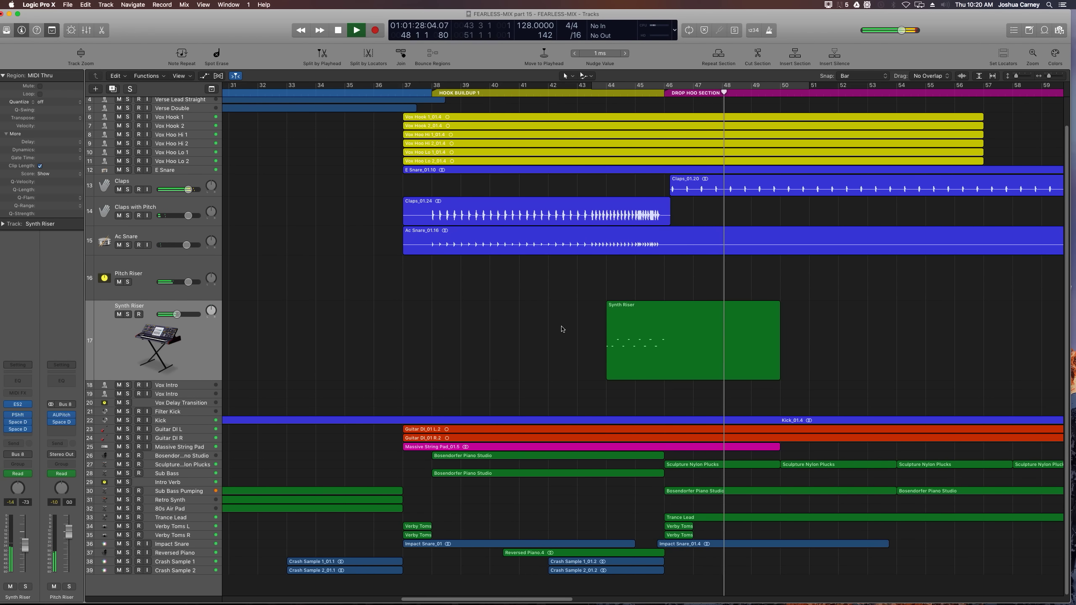
{"action": "key", "text": "space"}
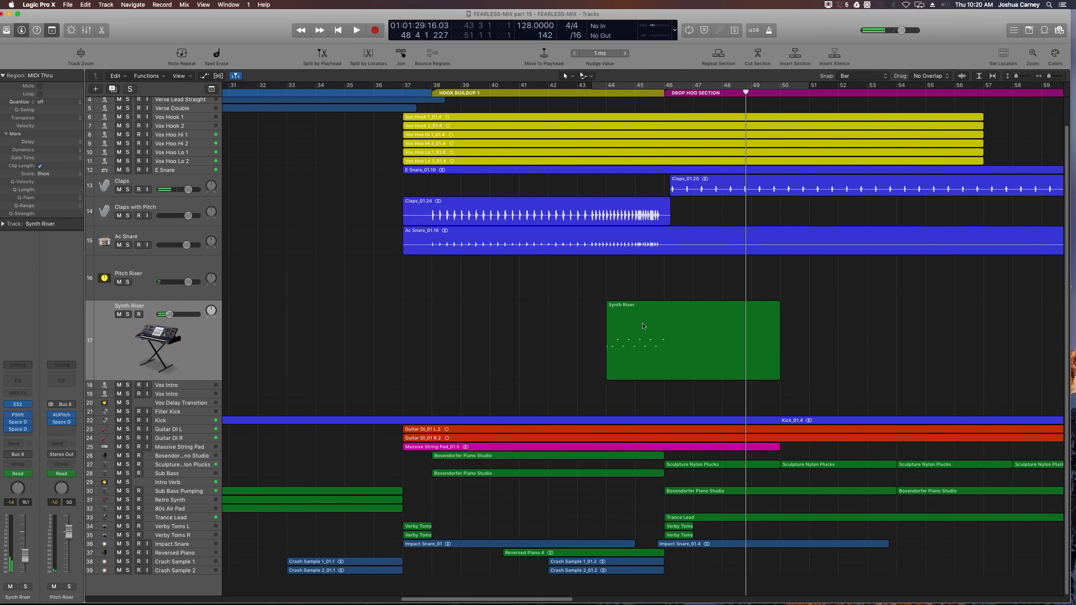
{"action": "scroll", "coordinate": [545, 344], "scroll_direction": "down", "scroll_amount": 6}
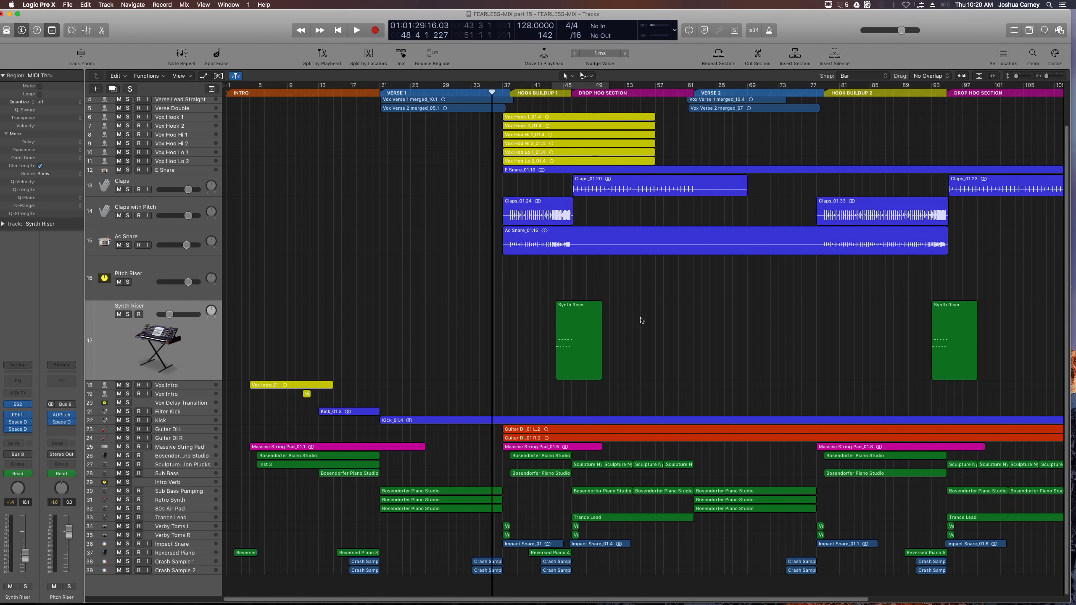
{"action": "scroll", "coordinate": [636, 322], "scroll_direction": "down", "scroll_amount": 2}
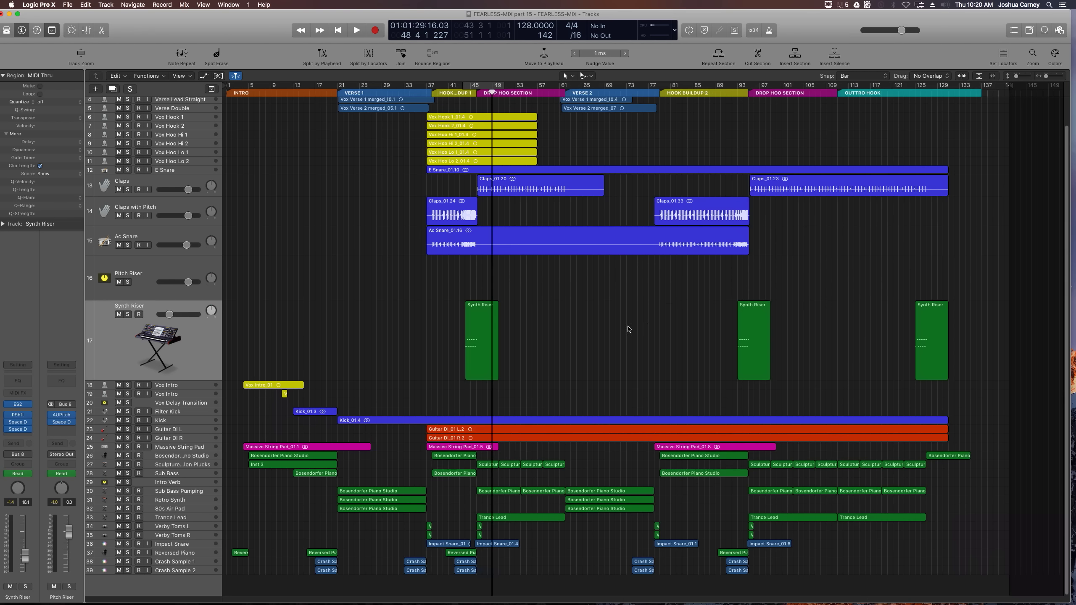
{"action": "left_click", "coordinate": [458, 94]}
{"action": "scroll", "coordinate": [460, 95], "scroll_direction": "up", "scroll_amount": 6}
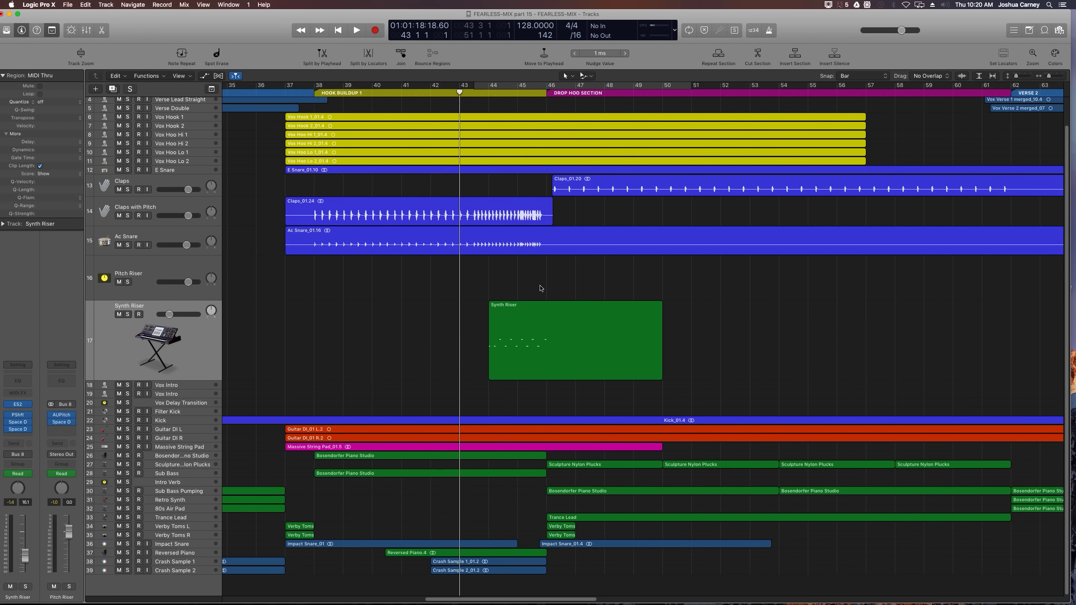